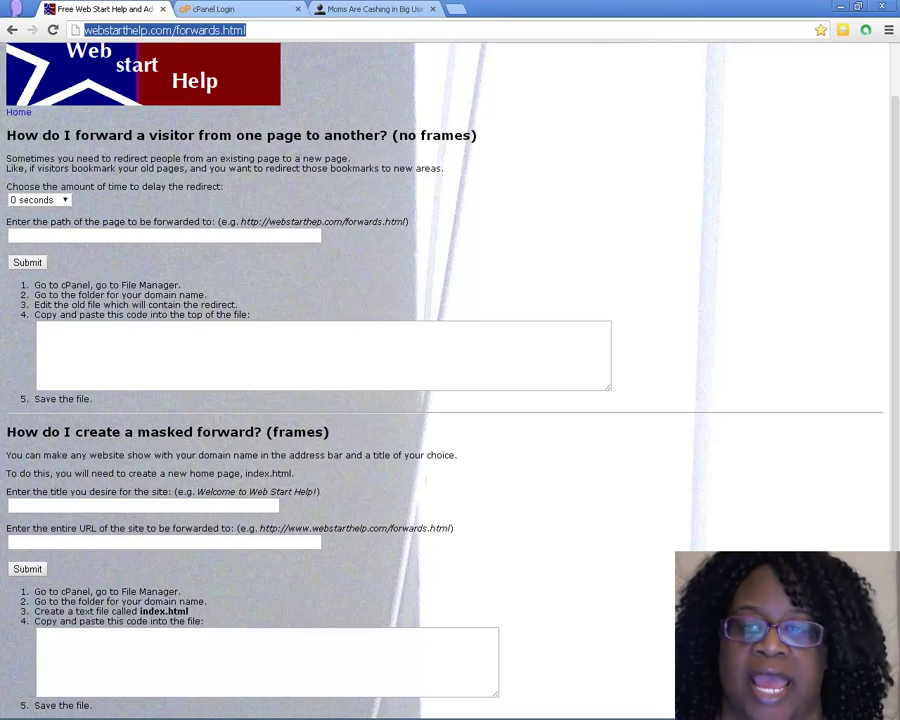
Step: Copy the full web address of the Moms splash page on theunittakeover.com
{"action": "left_click", "coordinate": [376, 12]}
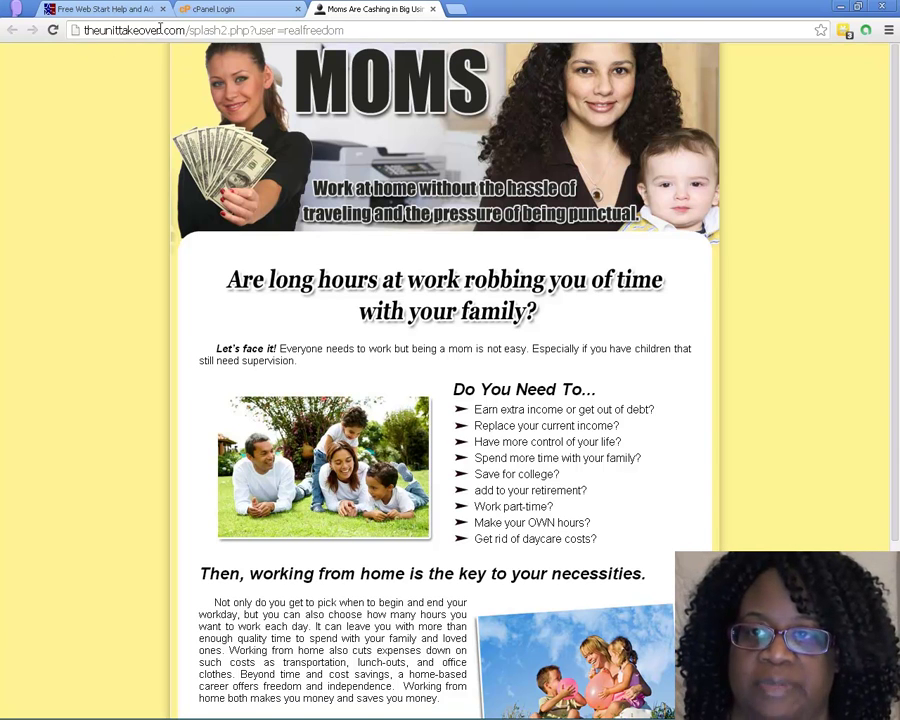
{"action": "left_click_drag", "start_coordinate": [354, 36], "coordinate": [62, 30]}
{"action": "right_click", "coordinate": [108, 33]}
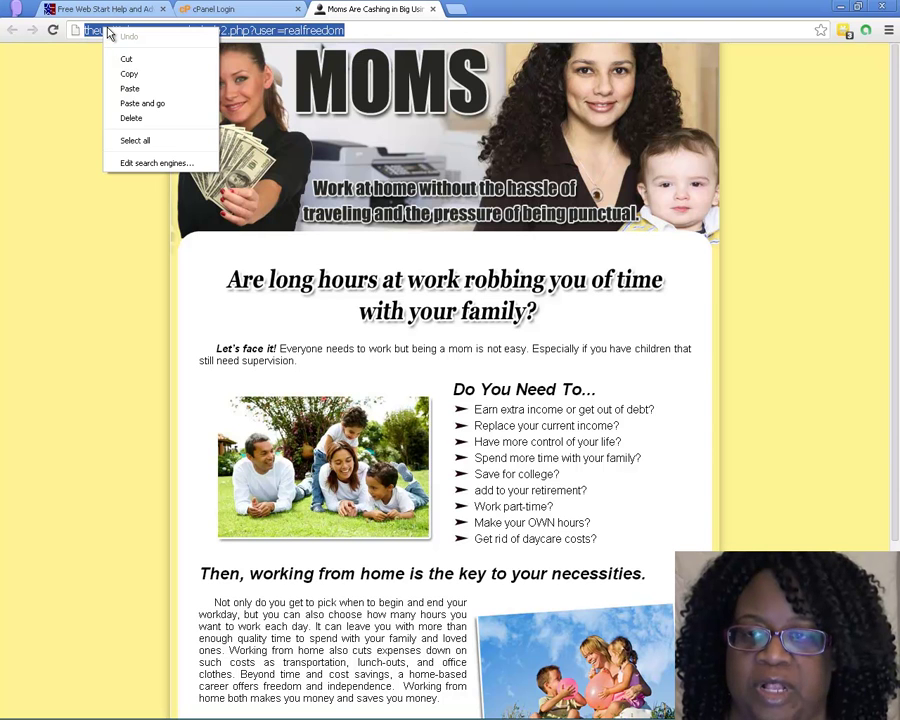
{"action": "left_click", "coordinate": [137, 75]}
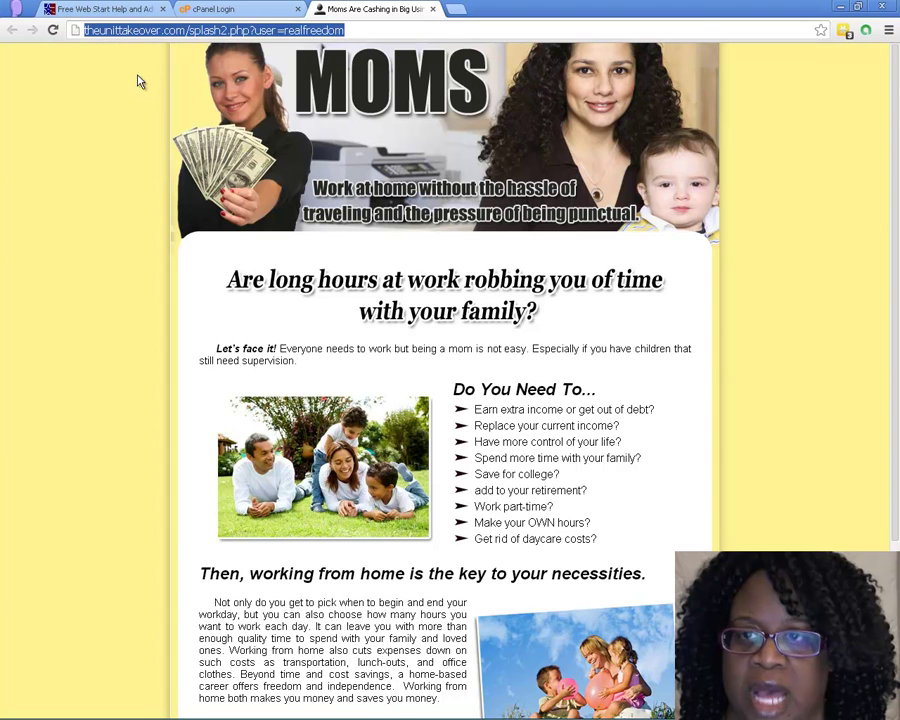
{"action": "left_click", "coordinate": [352, 29]}
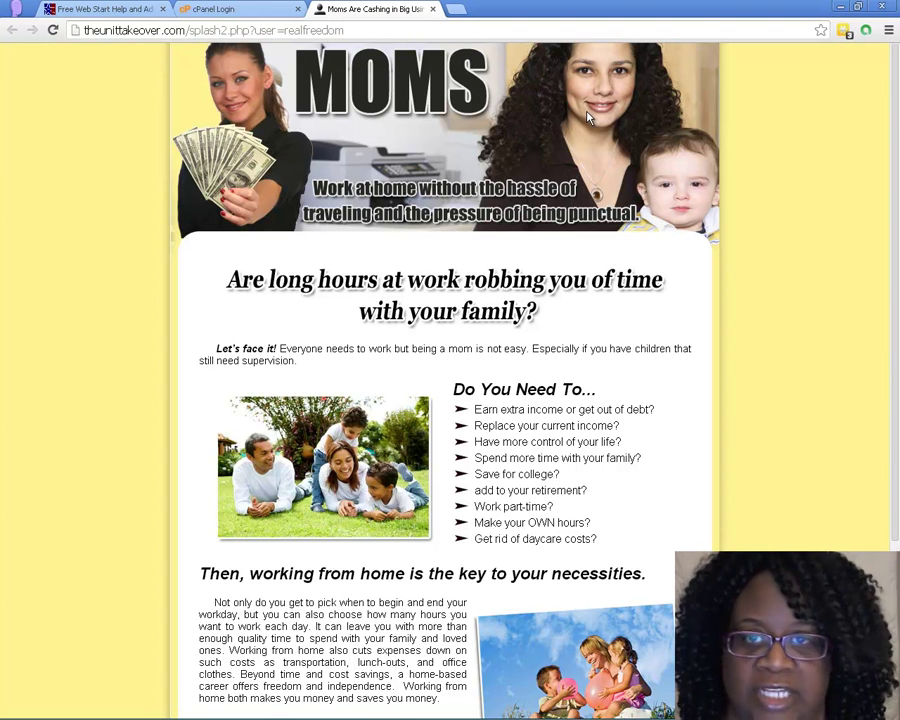
{"action": "key", "text": "Return"}
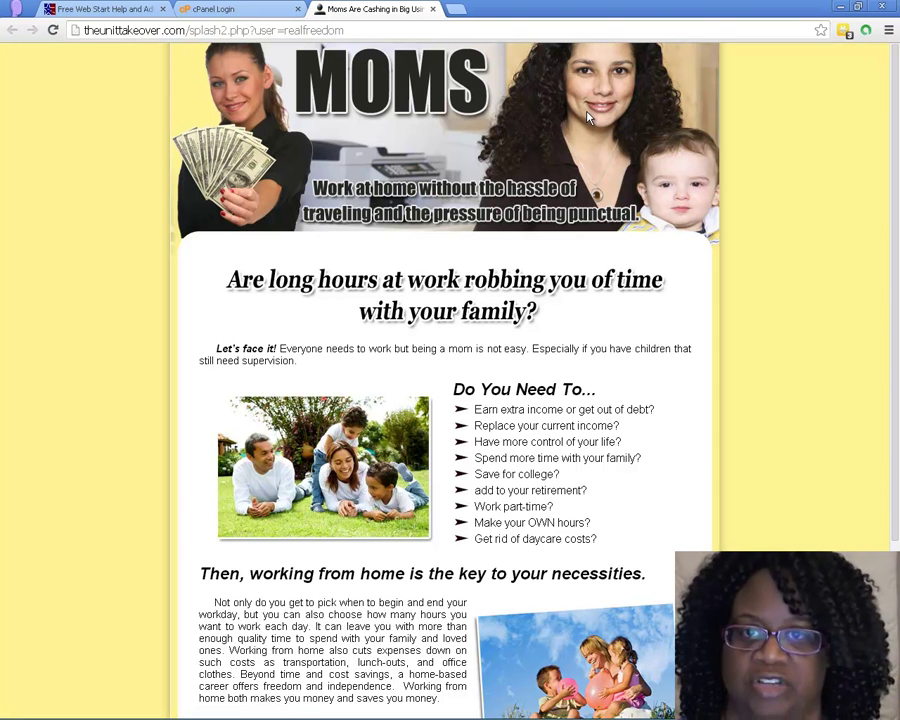
Step: Open the "moms" subdomain of the owner's personal domain in a new browser tab to check its current content
{"action": "left_click", "coordinate": [455, 9]}
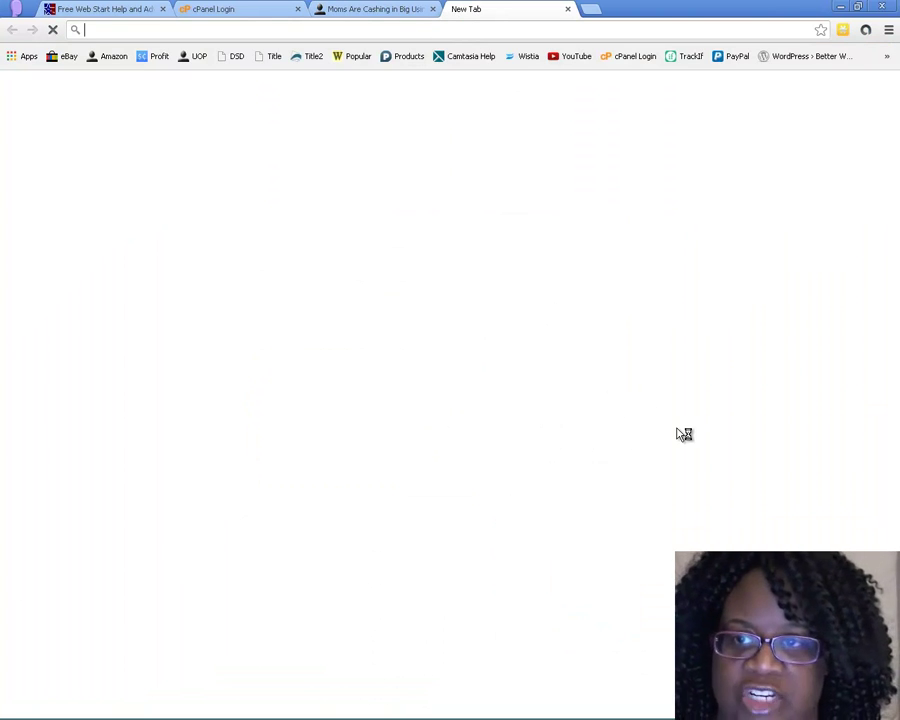
{"action": "type", "text": "mom"}
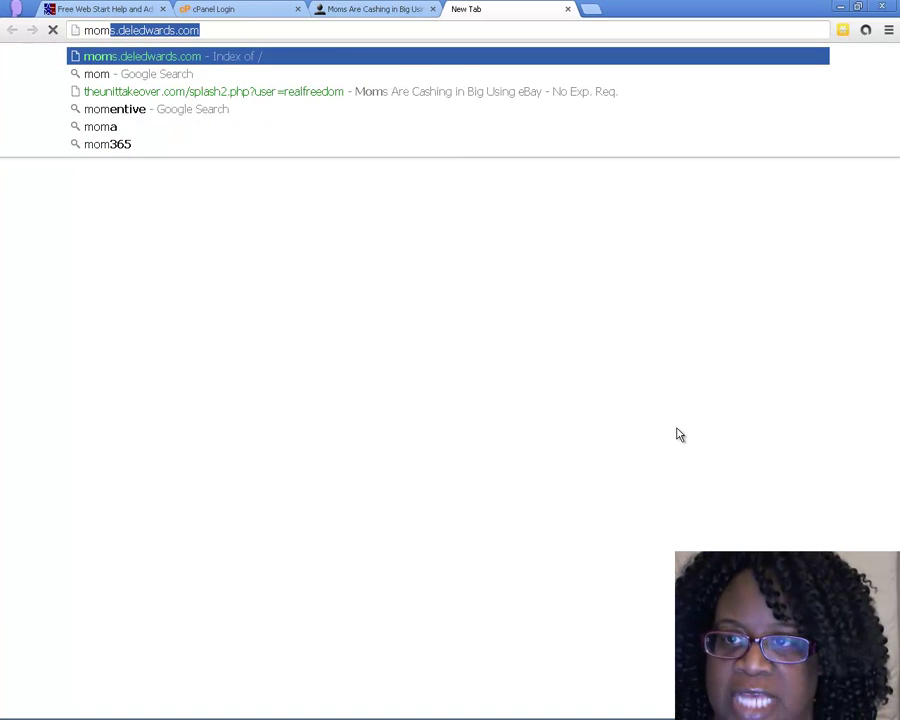
{"action": "type", "text": "s.de"}
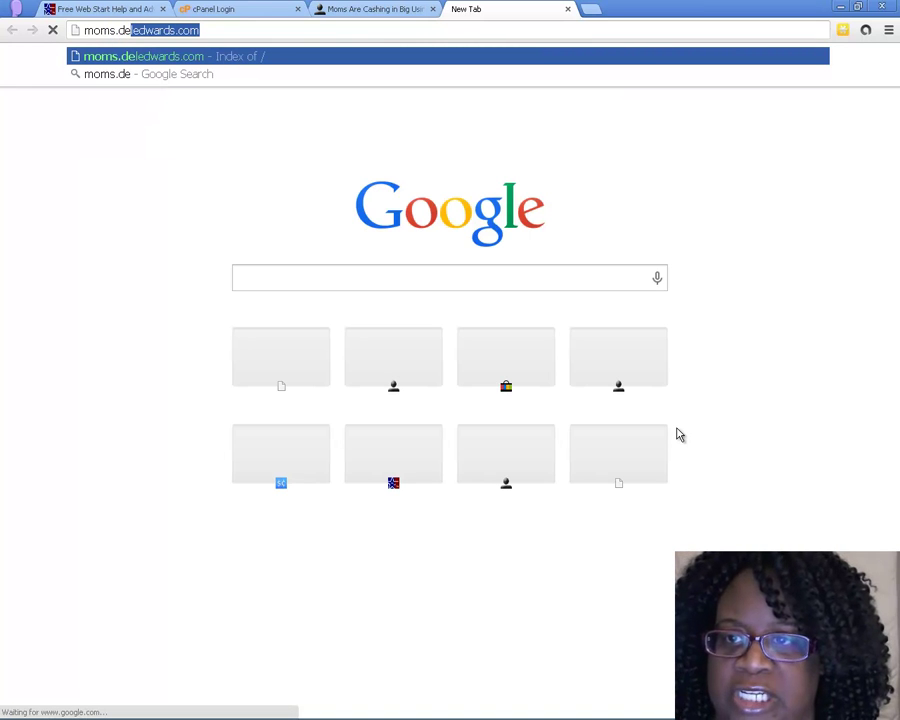
{"action": "type", "text": "ledwar"}
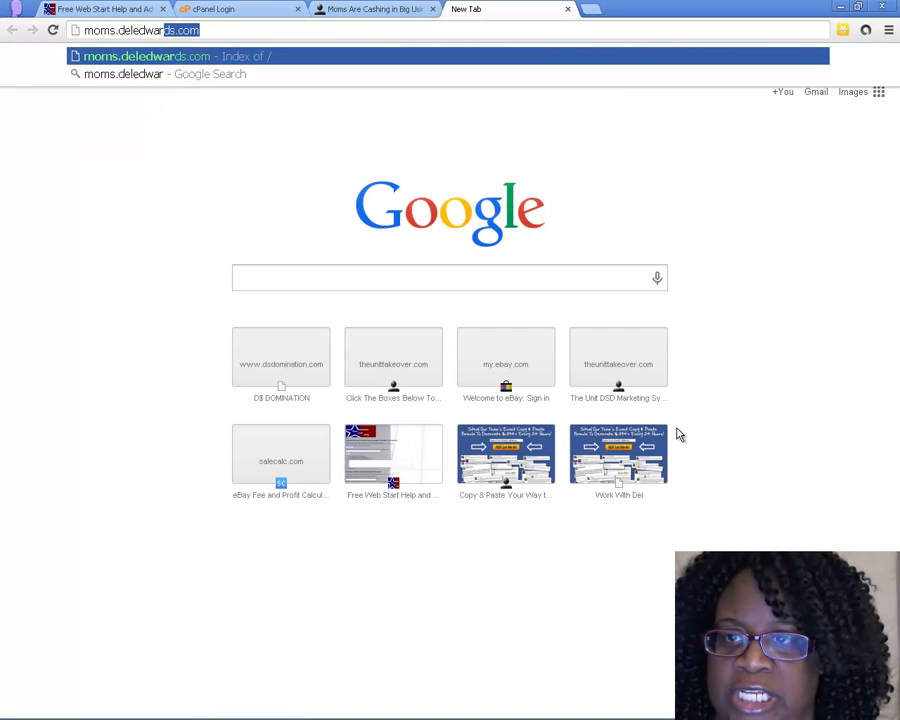
{"action": "type", "text": "ds.com"}
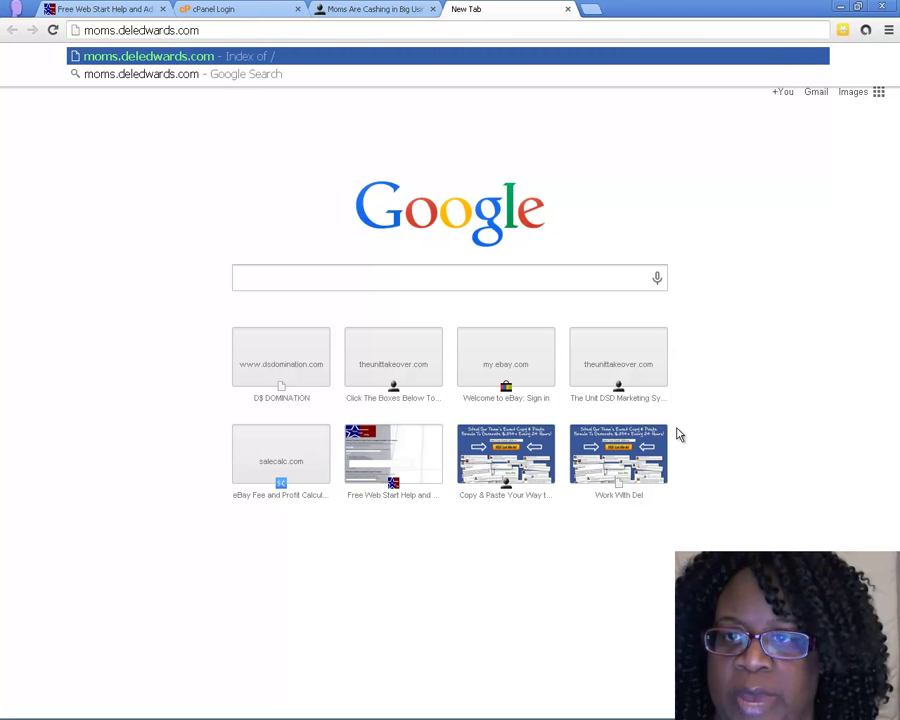
{"action": "key", "text": "Return"}
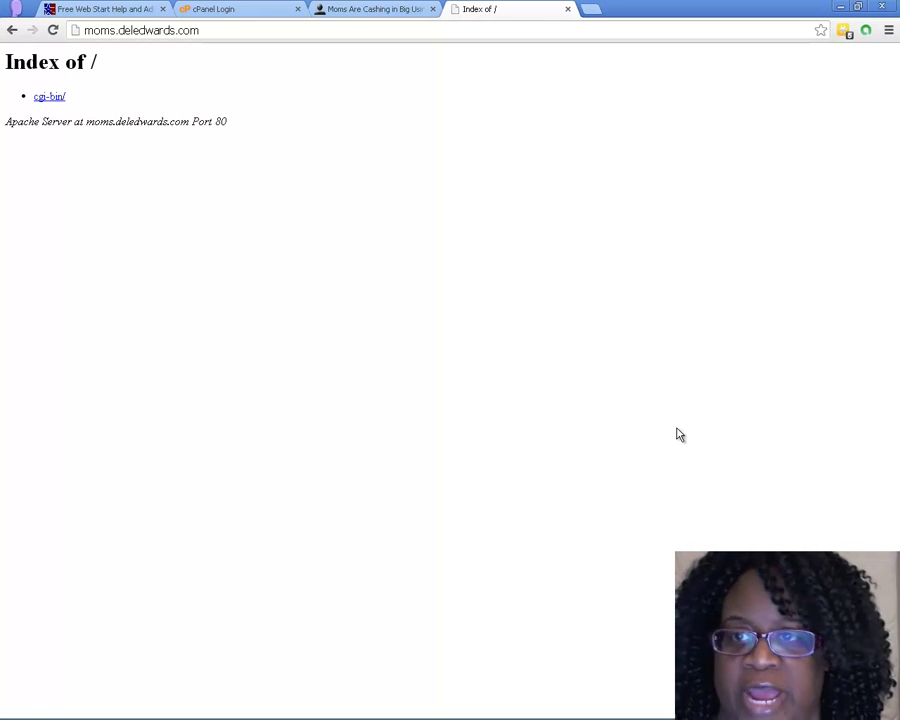
Step: Generate the masked forward code on webstarthelp.com, titled "Work With" plus the owner's first name, using the copied splash page address as target
{"action": "left_click", "coordinate": [80, 12]}
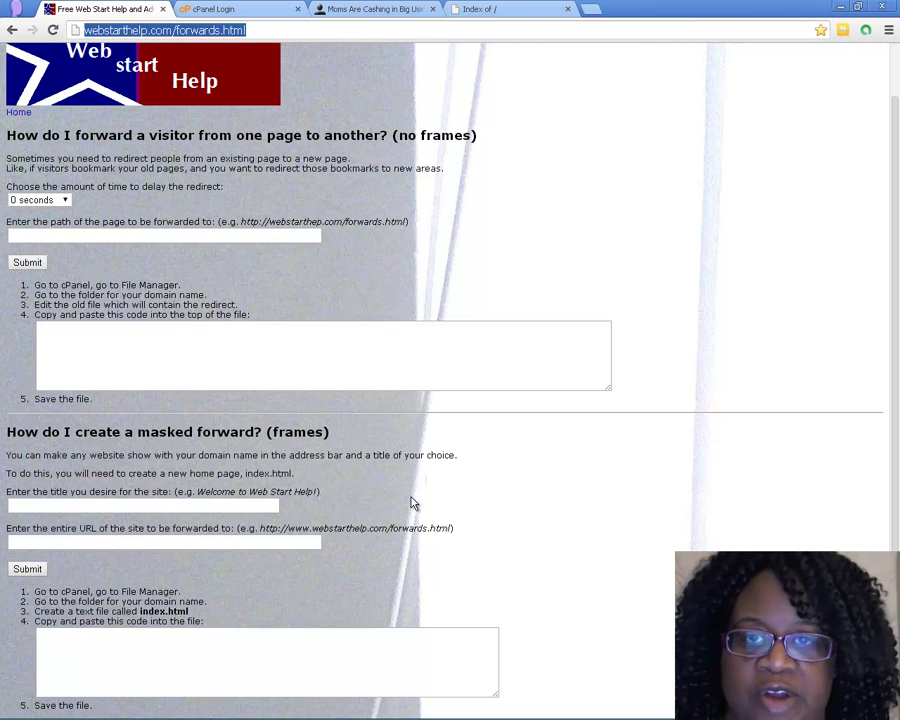
{"action": "left_click", "coordinate": [235, 504]}
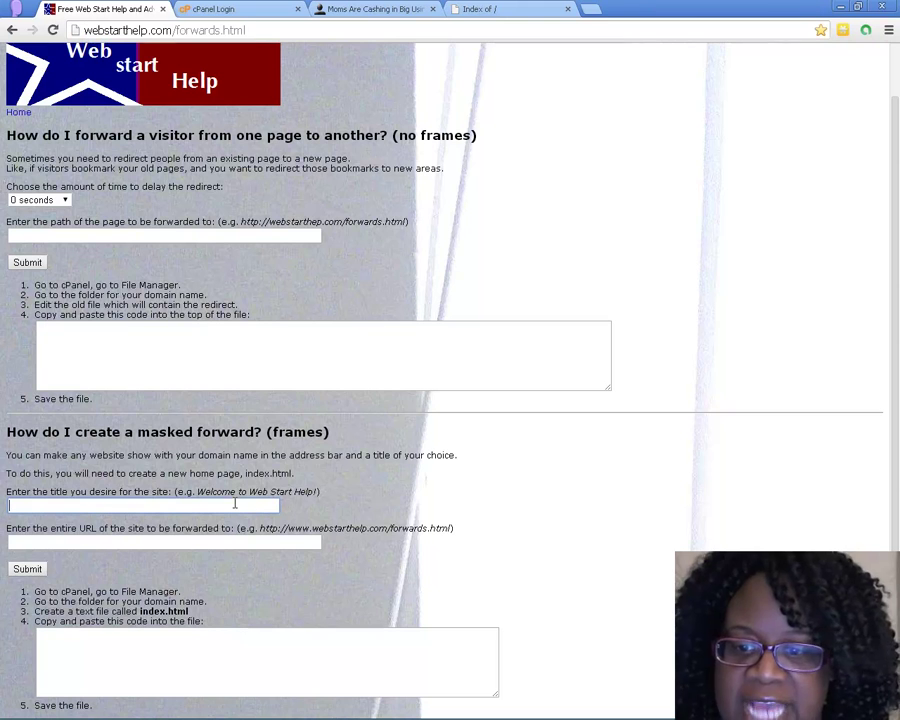
{"action": "type", "text": "W"}
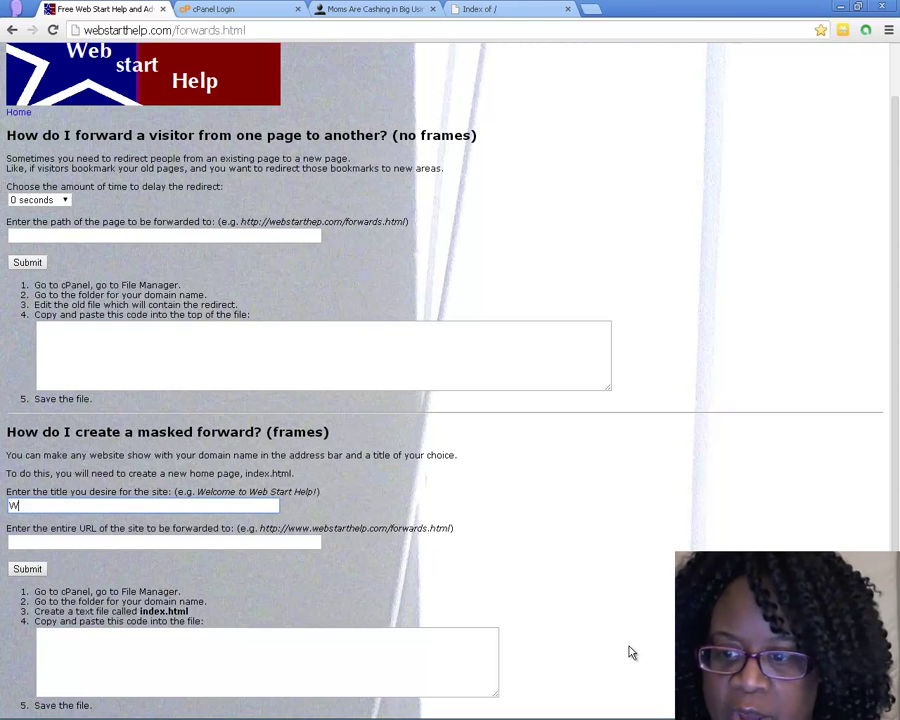
{"action": "type", "text": "ork With Del"}
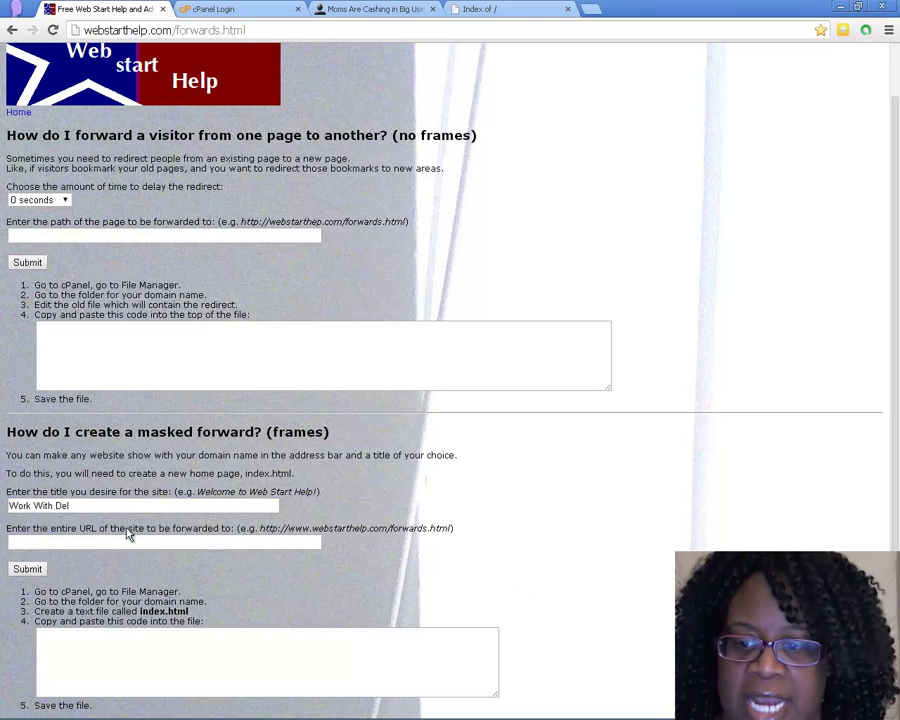
{"action": "right_click", "coordinate": [57, 544]}
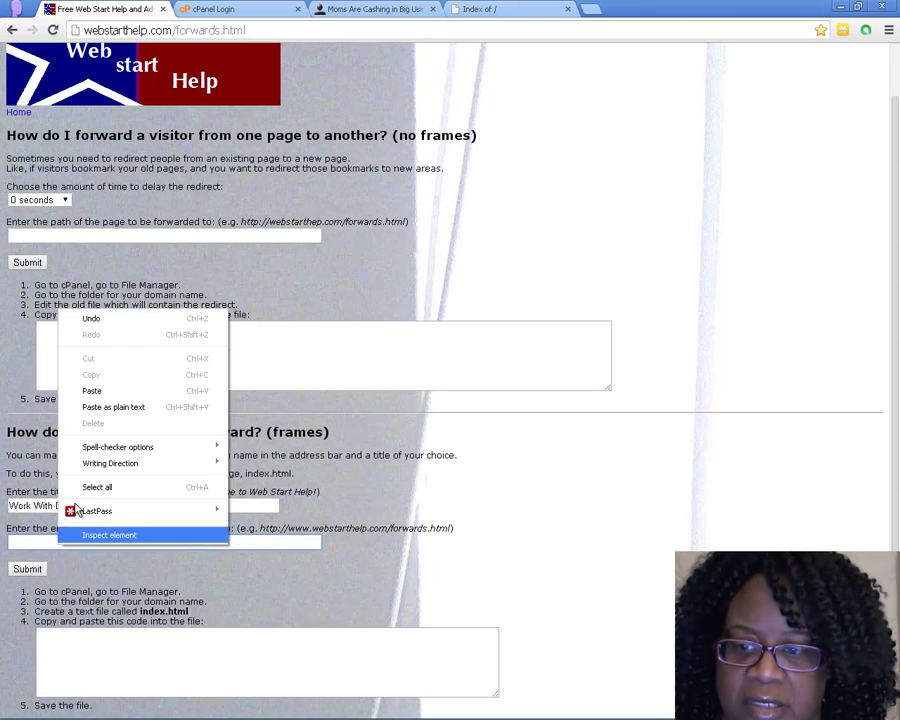
{"action": "left_click", "coordinate": [118, 391]}
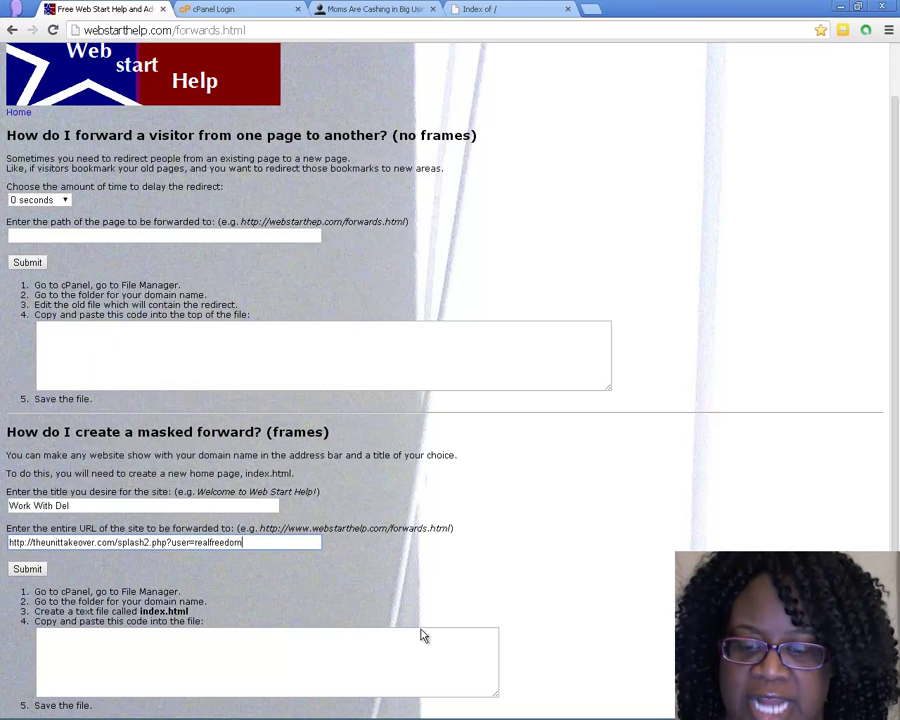
{"action": "left_click", "coordinate": [29, 568]}
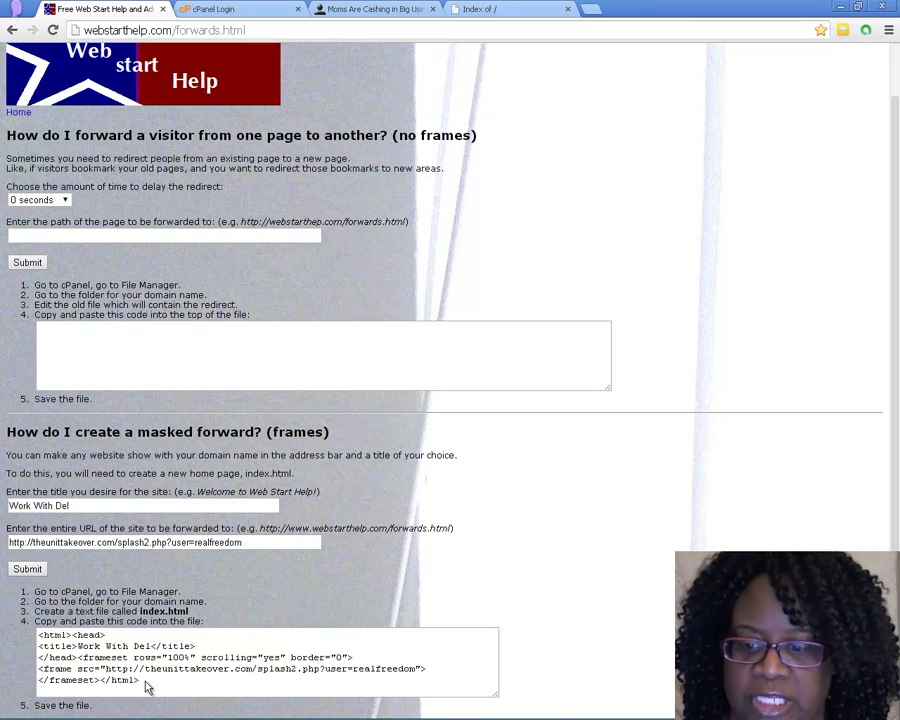
Step: Copy all of the generated masked forward code into the empty document in Notepad++
{"action": "left_click_drag", "start_coordinate": [138, 682], "coordinate": [31, 629]}
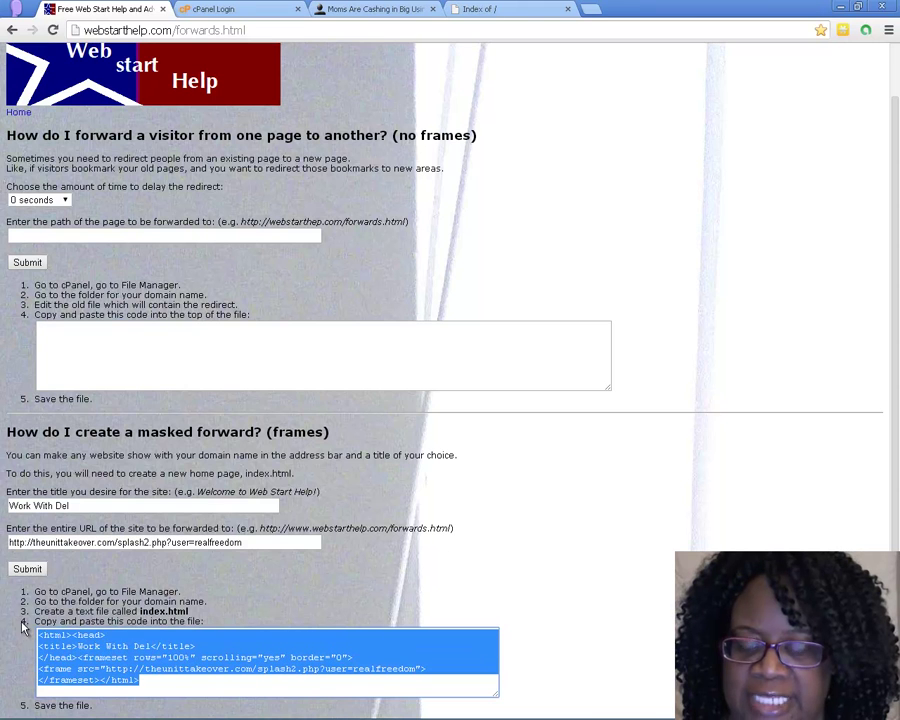
{"action": "right_click", "coordinate": [78, 655]}
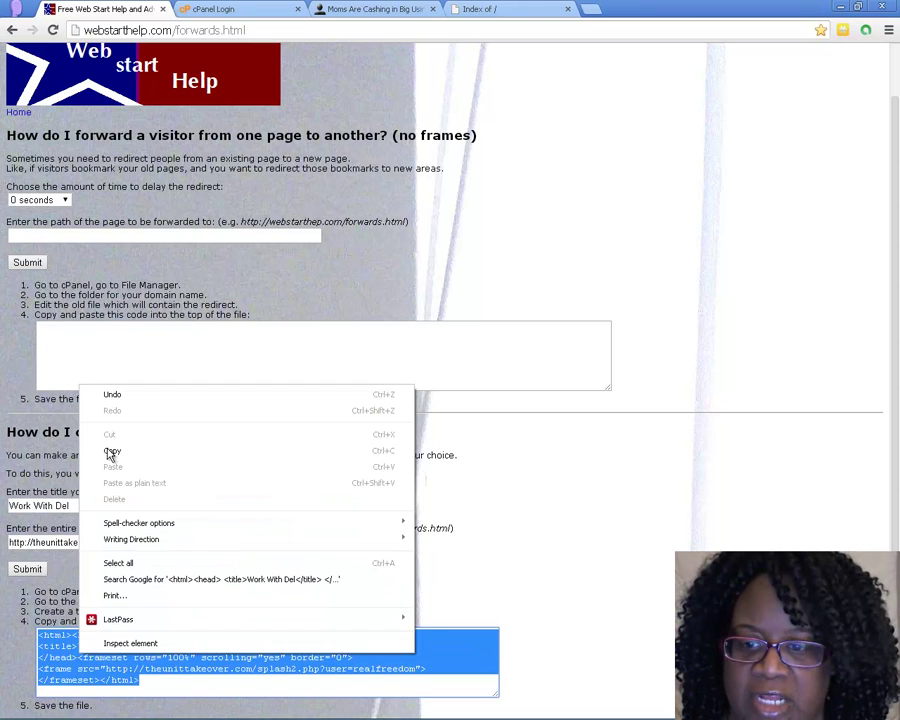
{"action": "left_click", "coordinate": [113, 451]}
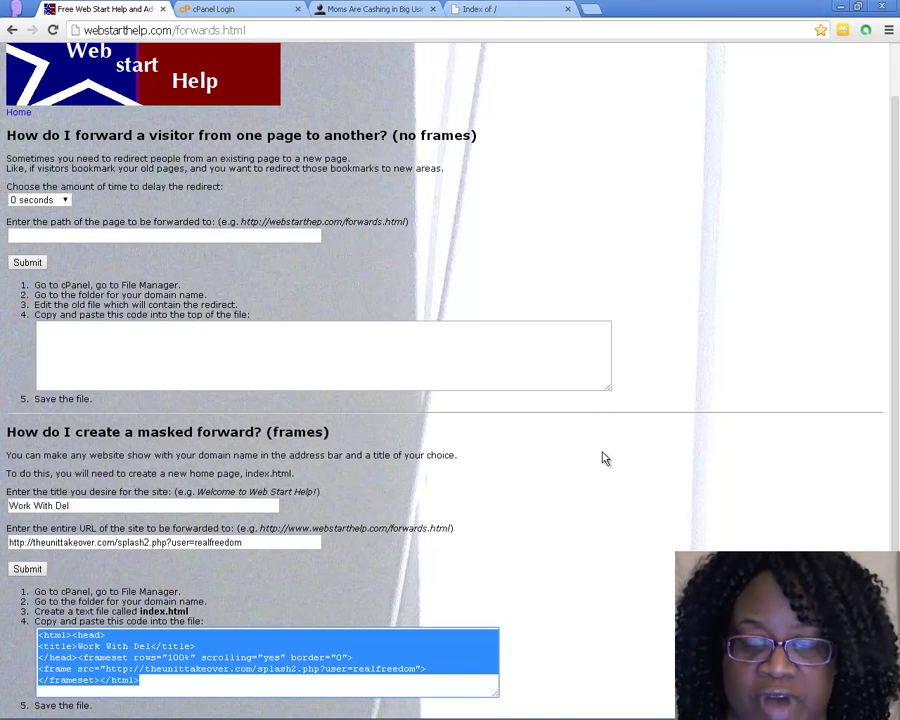
{"action": "mouse_move", "coordinate": [576, 709]}
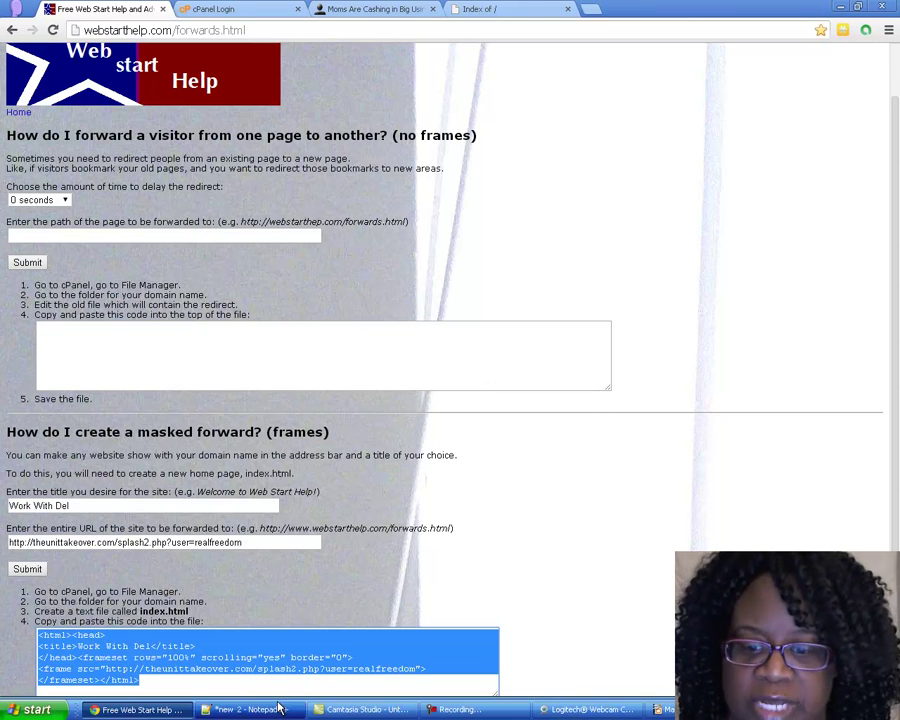
{"action": "left_click", "coordinate": [248, 709]}
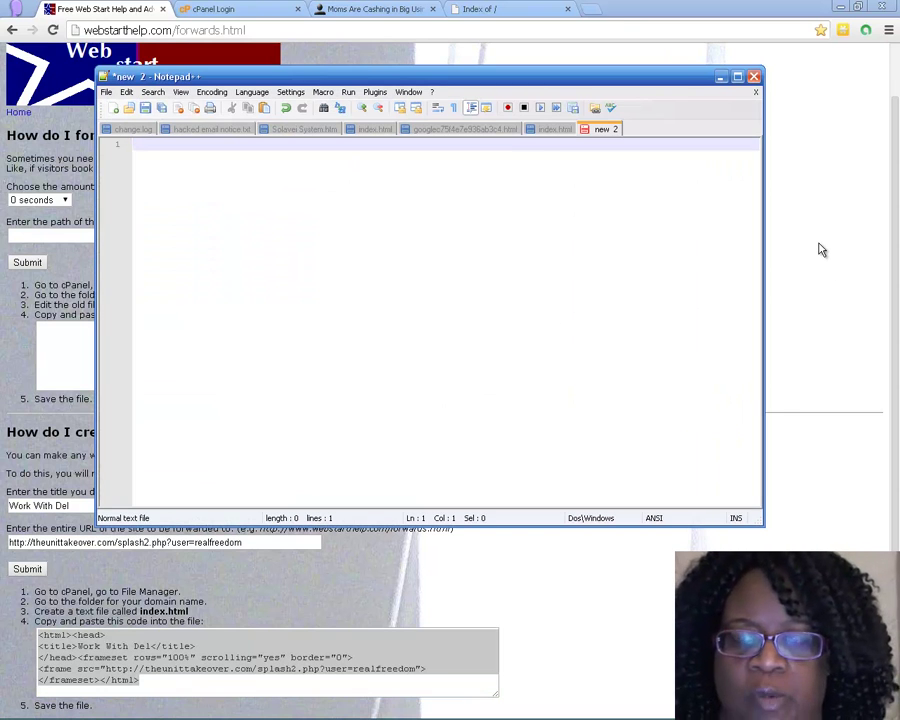
{"action": "right_click", "coordinate": [151, 157]}
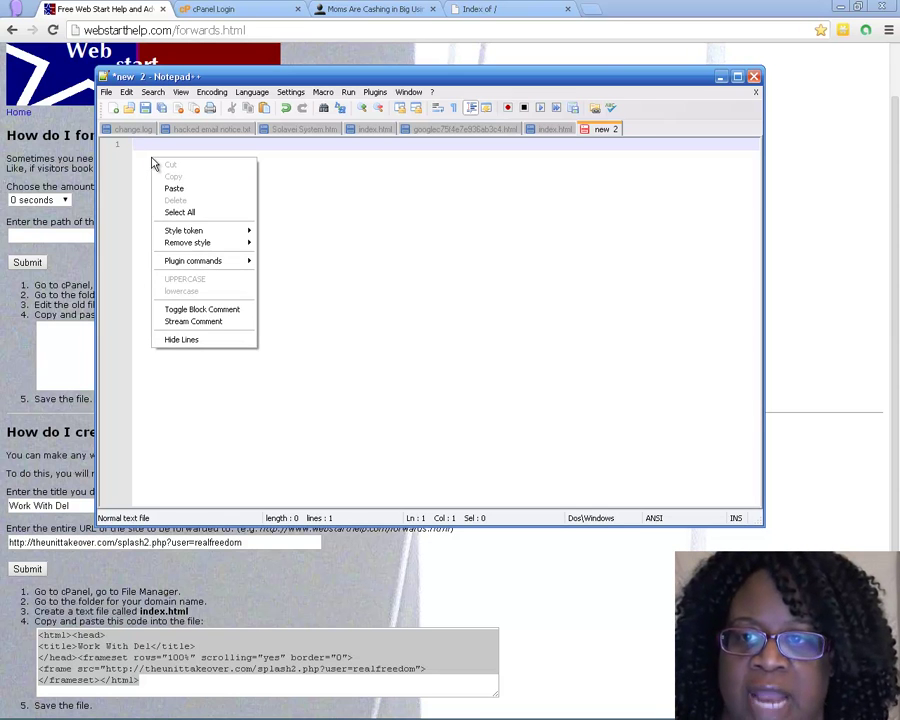
{"action": "left_click", "coordinate": [176, 188]}
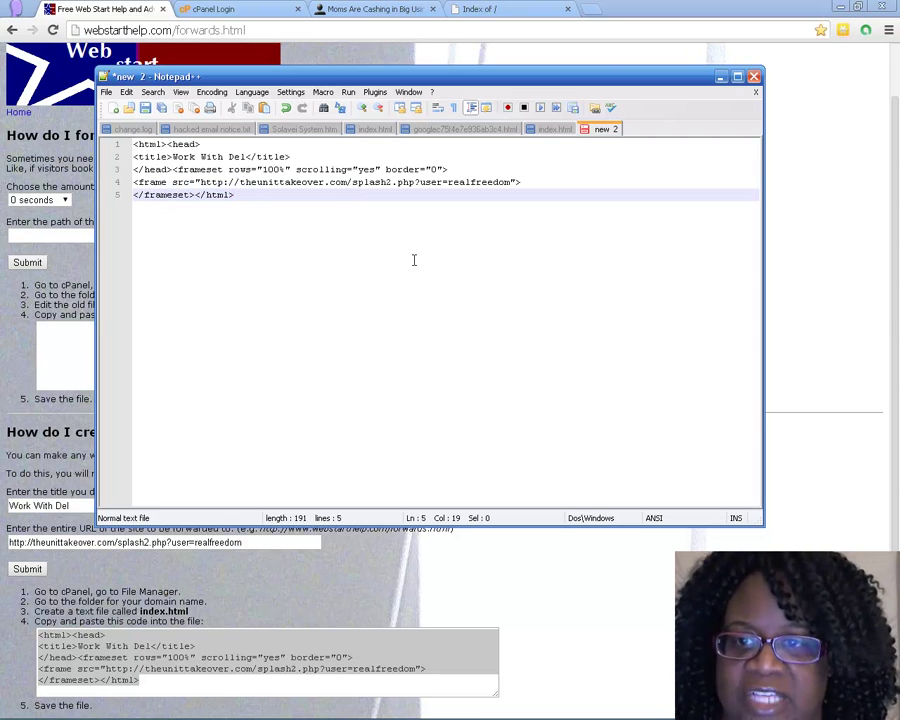
Step: Save the document as index.html on the Desktop, replacing the existing file, and close Notepad++
{"action": "left_click", "coordinate": [106, 92]}
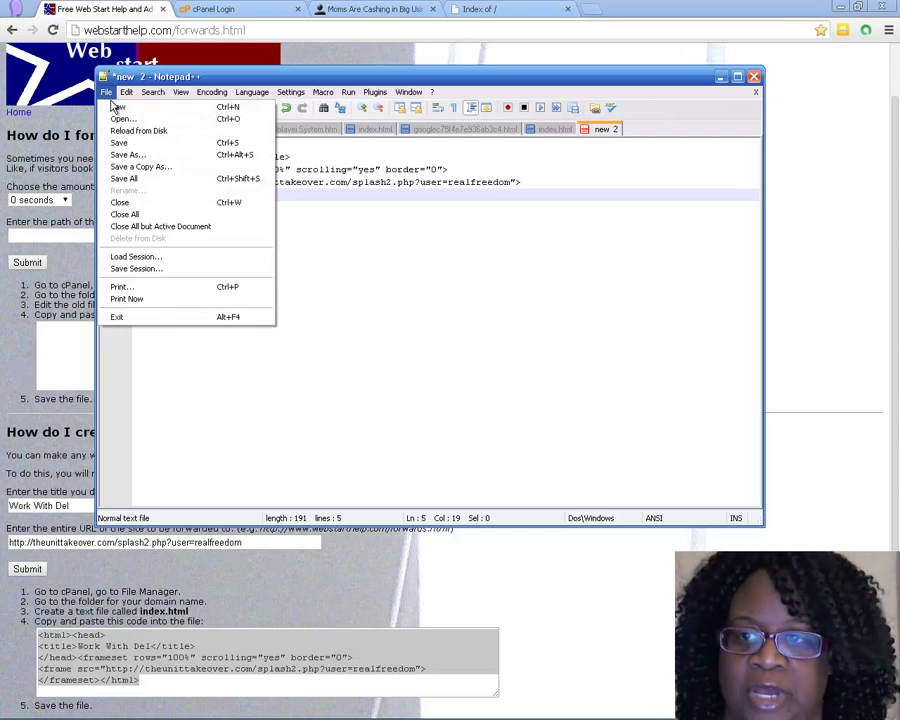
{"action": "left_click", "coordinate": [121, 155]}
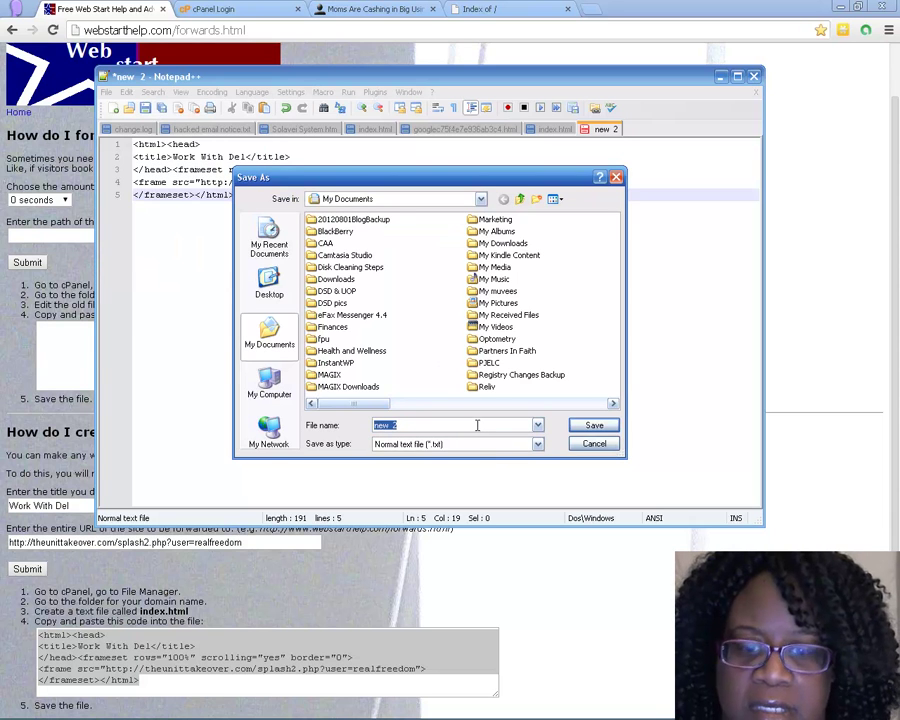
{"action": "type", "text": "inde"}
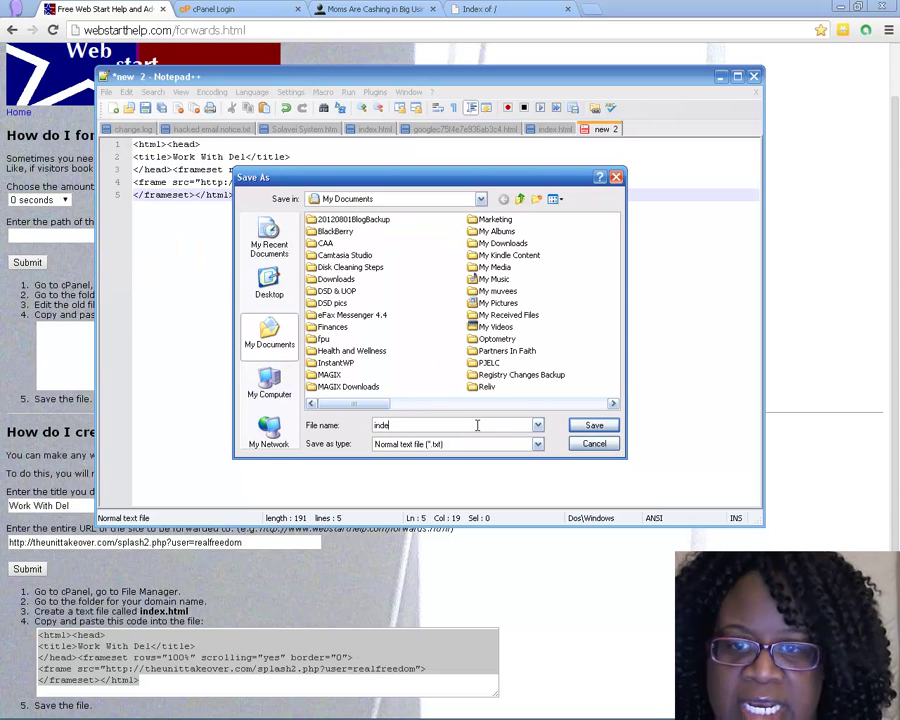
{"action": "type", "text": "x.html"}
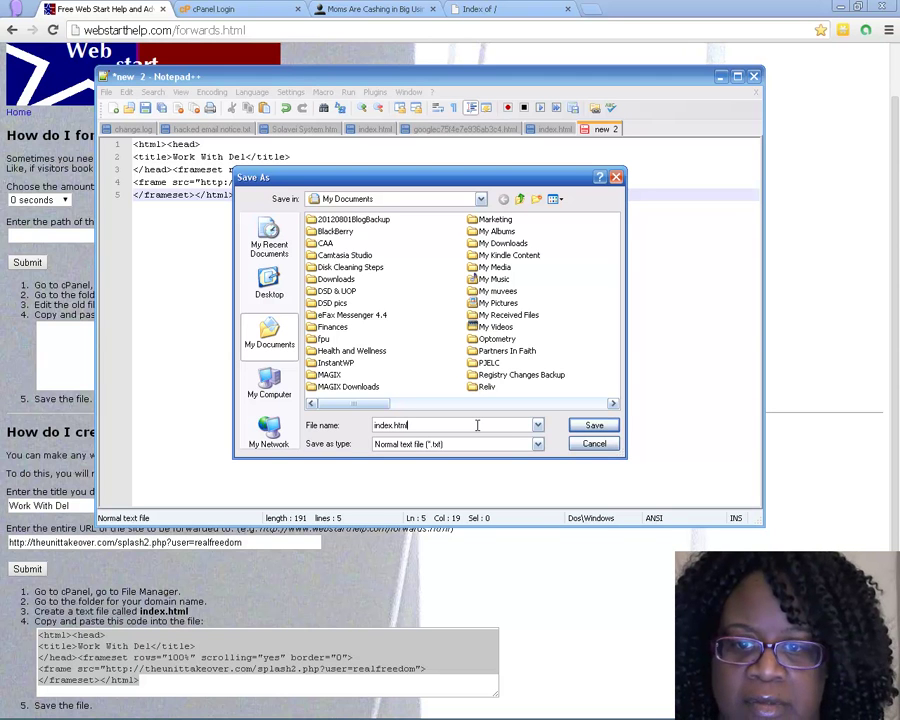
{"action": "left_click", "coordinate": [269, 287]}
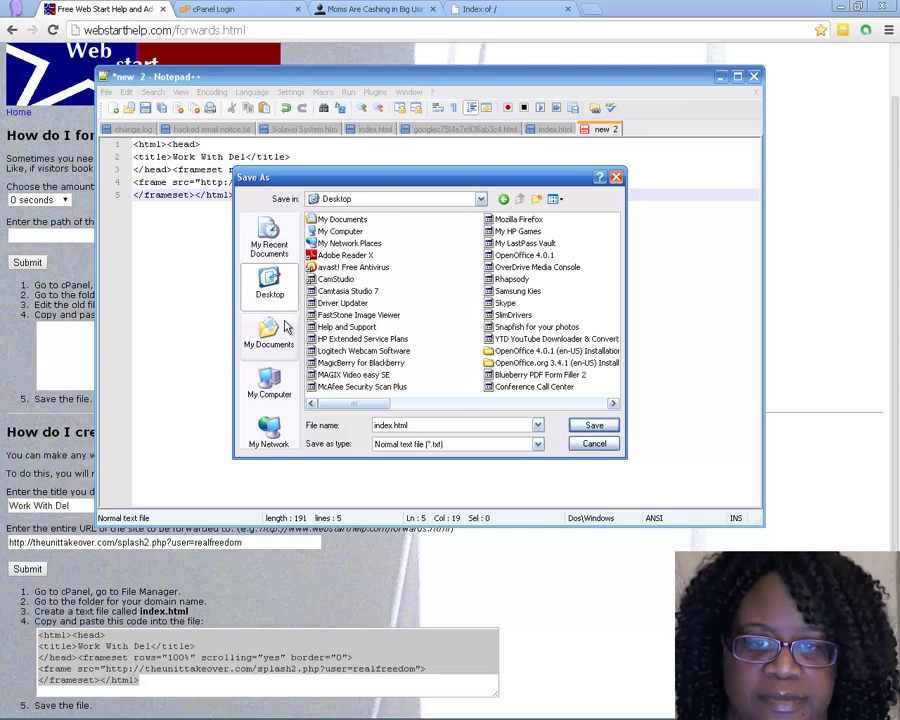
{"action": "left_click", "coordinate": [603, 428]}
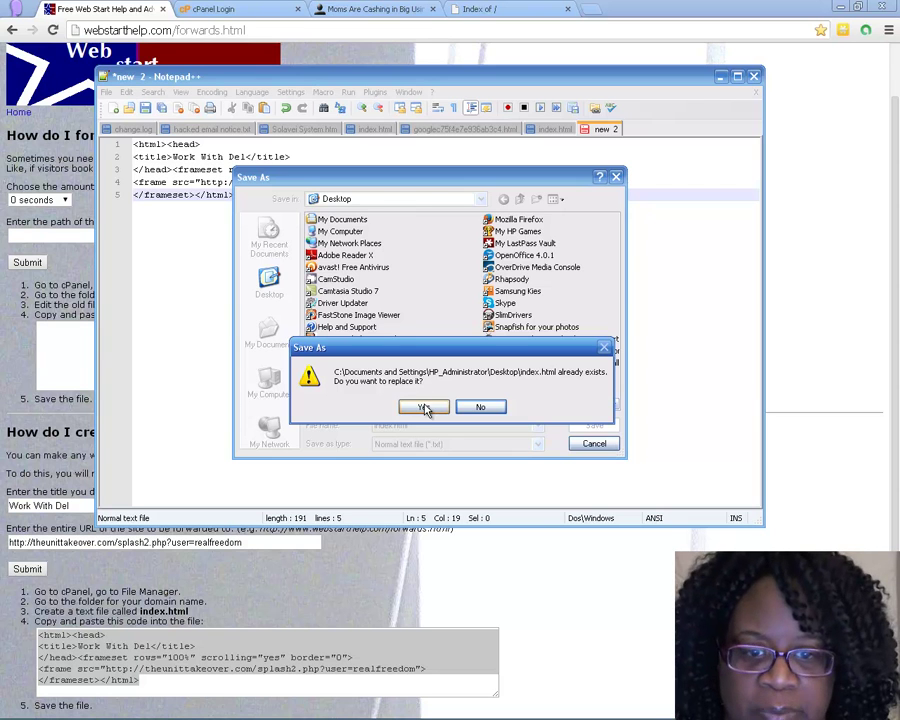
{"action": "left_click", "coordinate": [424, 408]}
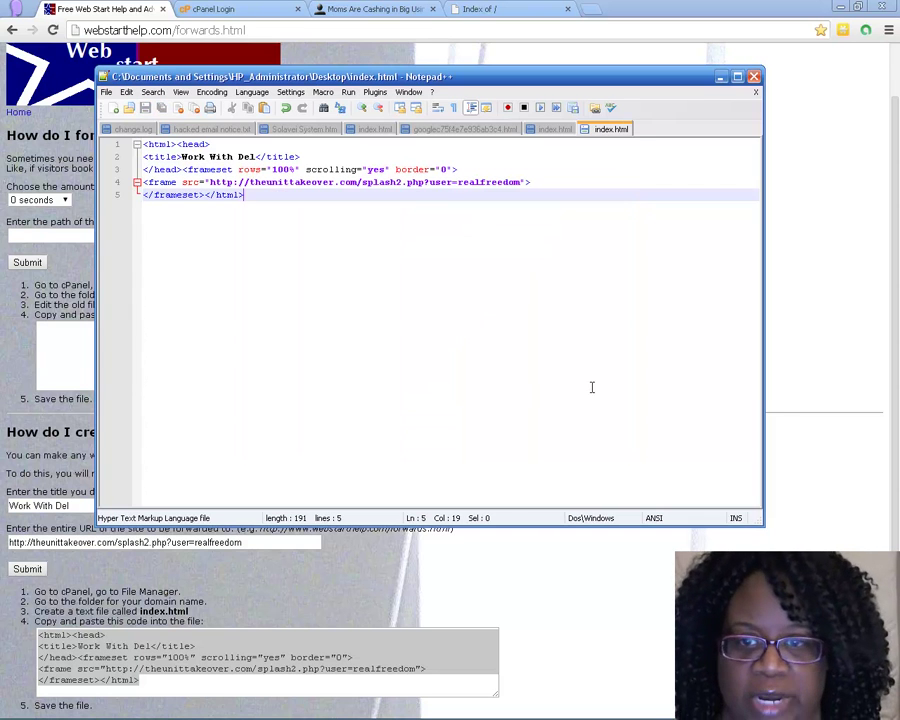
{"action": "left_click", "coordinate": [755, 77]}
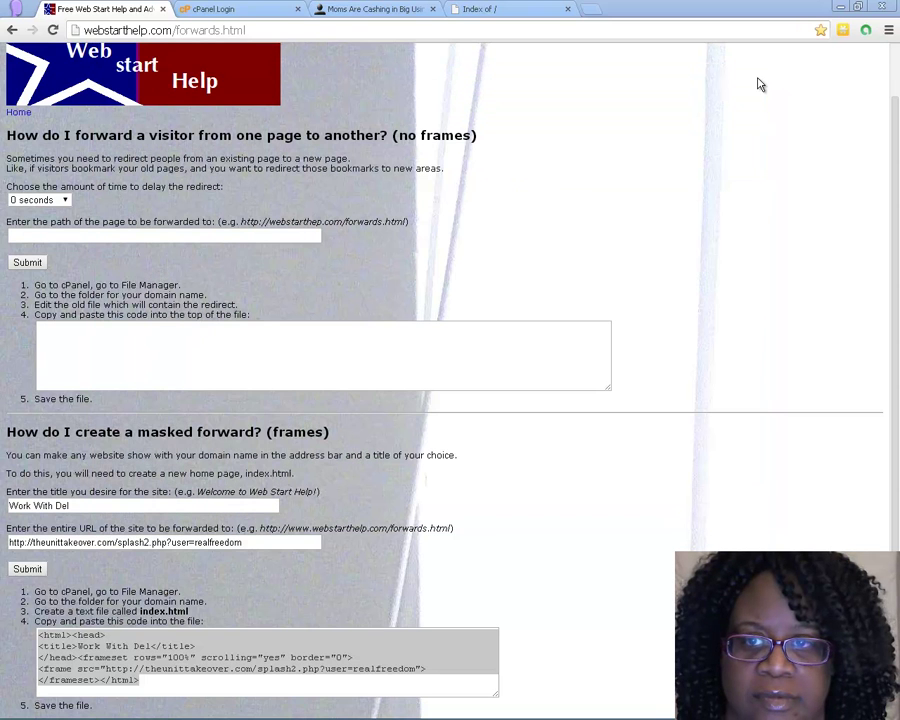
Step: Switch to the cPanel login page and log in with the prefilled credentials
{"action": "left_click", "coordinate": [245, 10]}
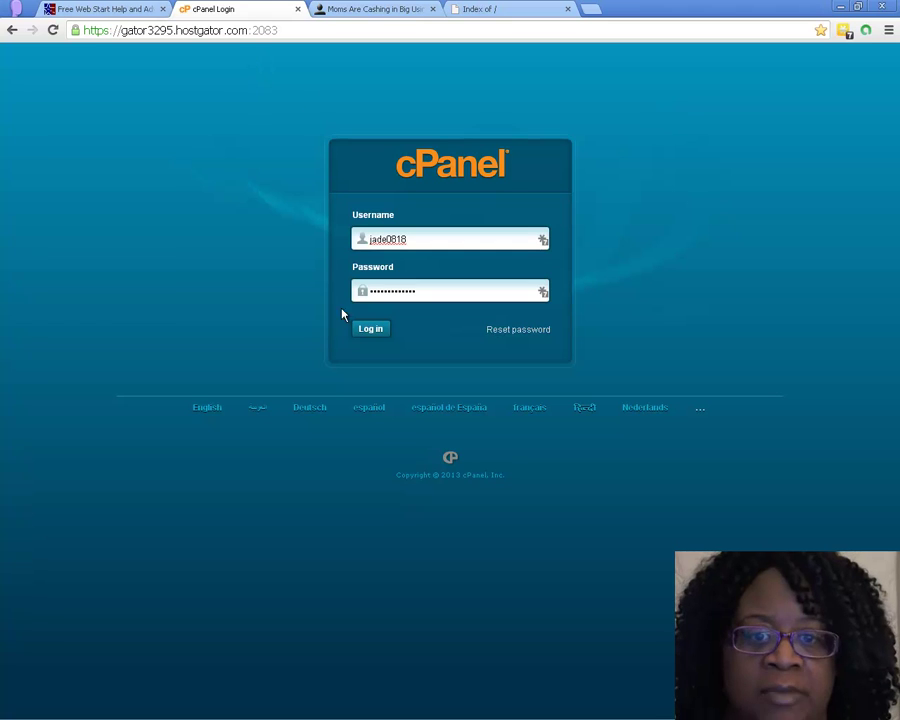
{"action": "left_click", "coordinate": [379, 334]}
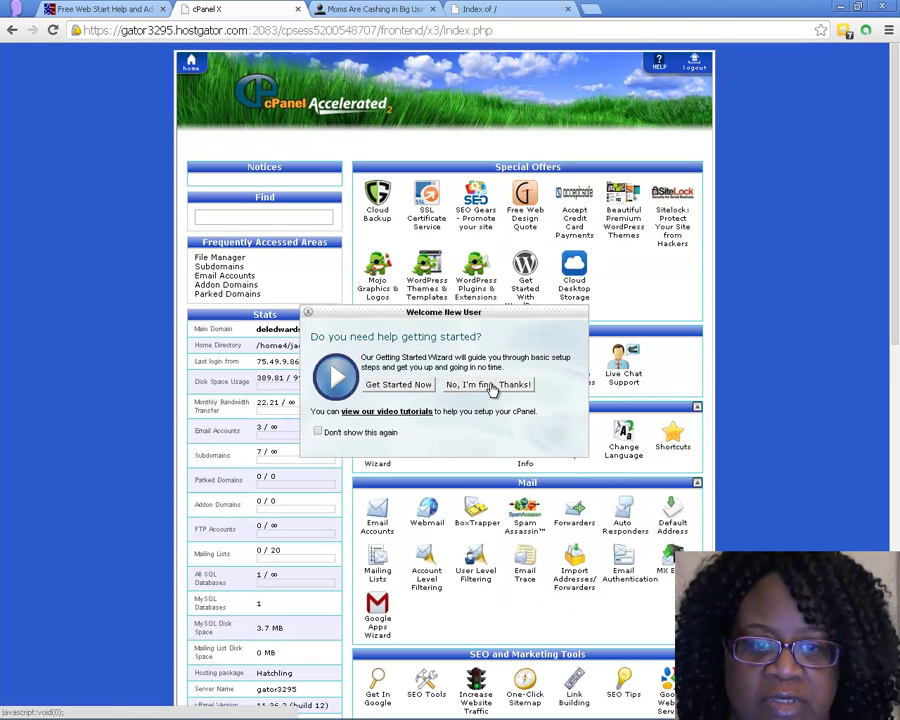
Step: Dismiss the welcome dialog, try entering moms as a new name on the Subdomains page, and return to the cPanel home page without creating it
{"action": "left_click", "coordinate": [490, 385]}
{"action": "scroll", "coordinate": [739, 328], "scroll_direction": "down", "scroll_amount": 3}
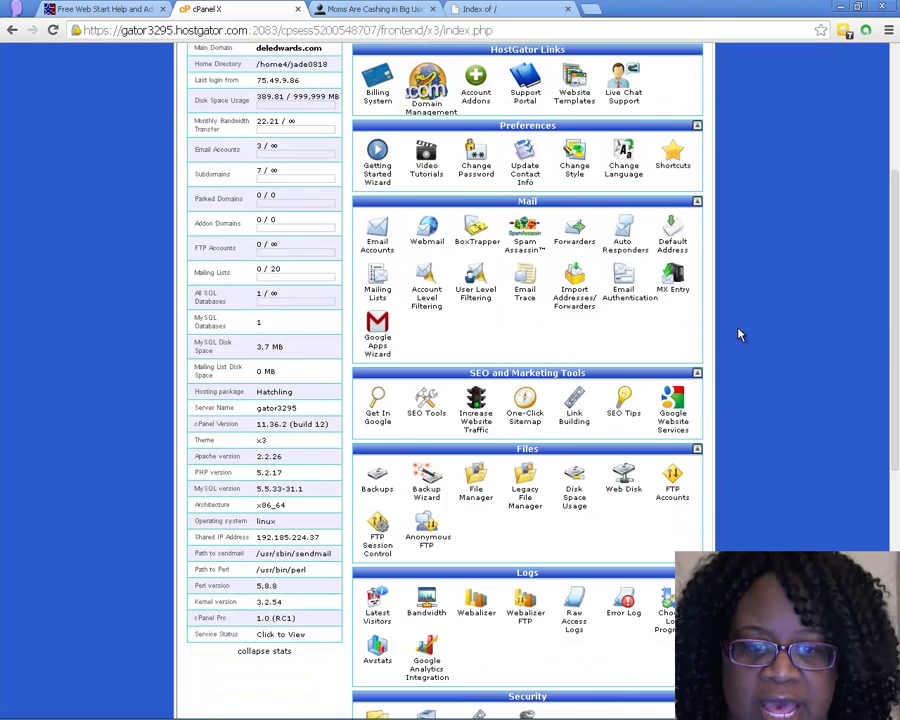
{"action": "scroll", "coordinate": [739, 334], "scroll_direction": "down", "scroll_amount": 4}
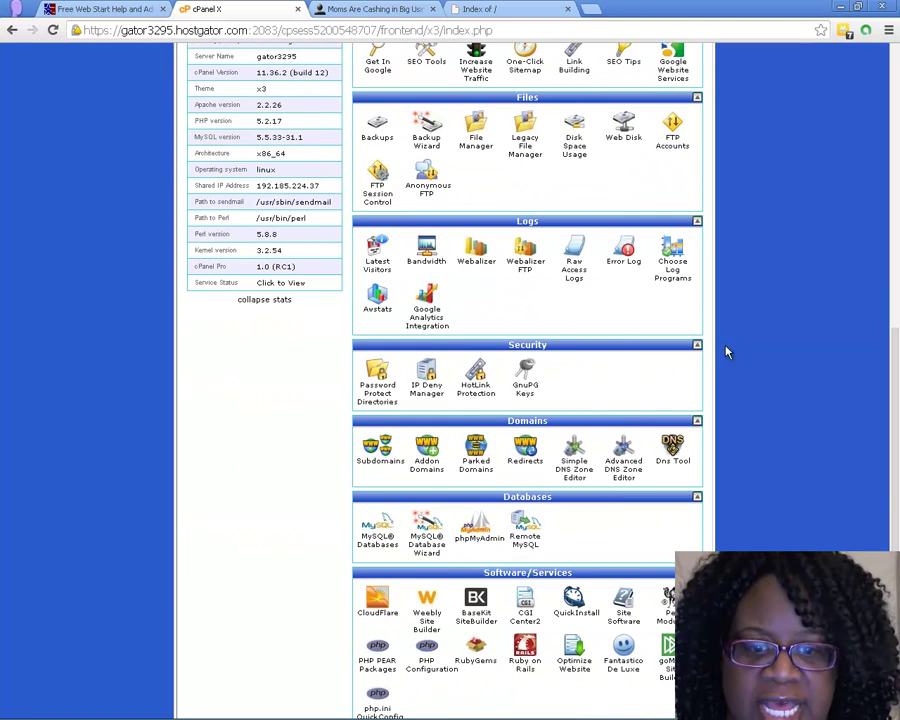
{"action": "left_click", "coordinate": [384, 452]}
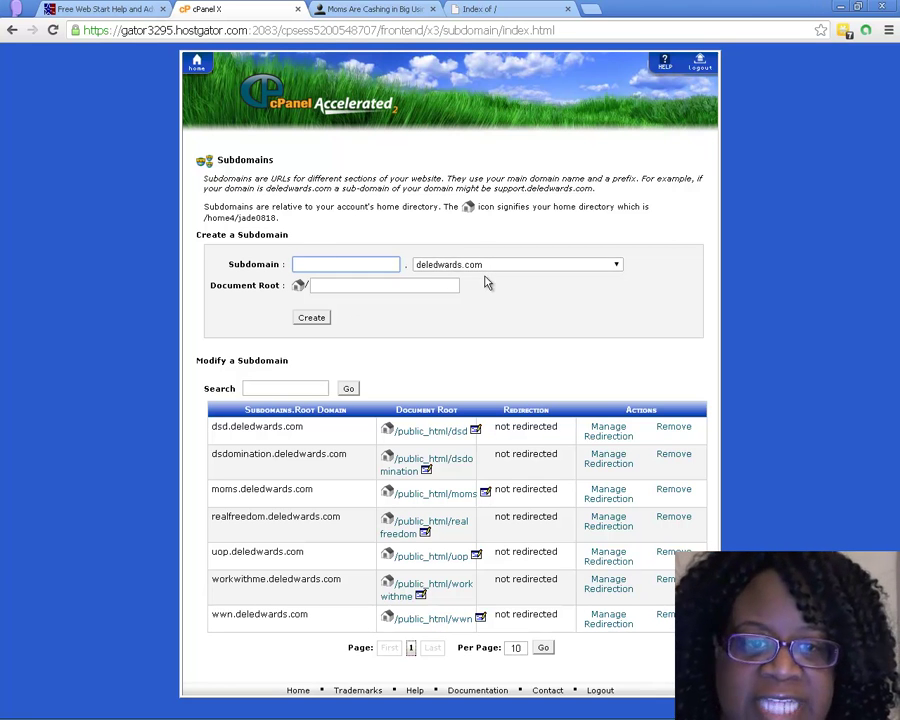
{"action": "left_click", "coordinate": [352, 265]}
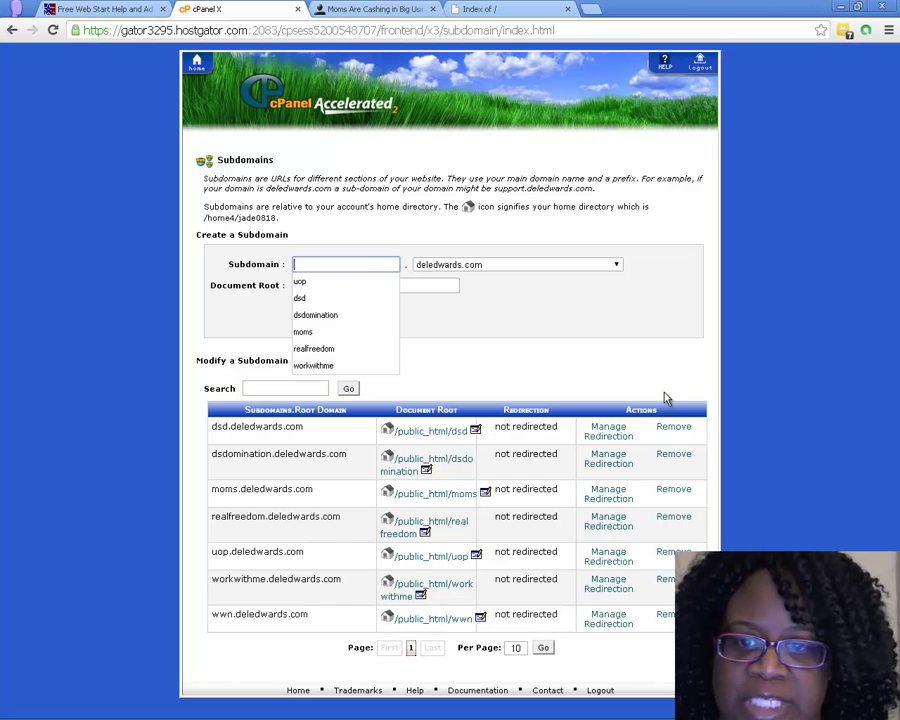
{"action": "left_click", "coordinate": [351, 331]}
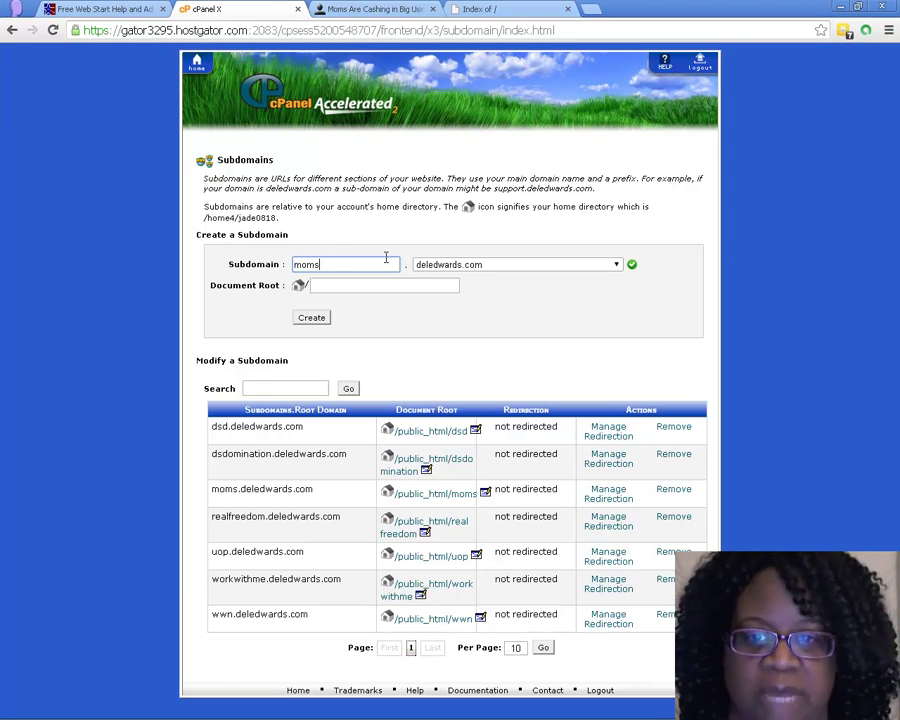
{"action": "left_click", "coordinate": [199, 63]}
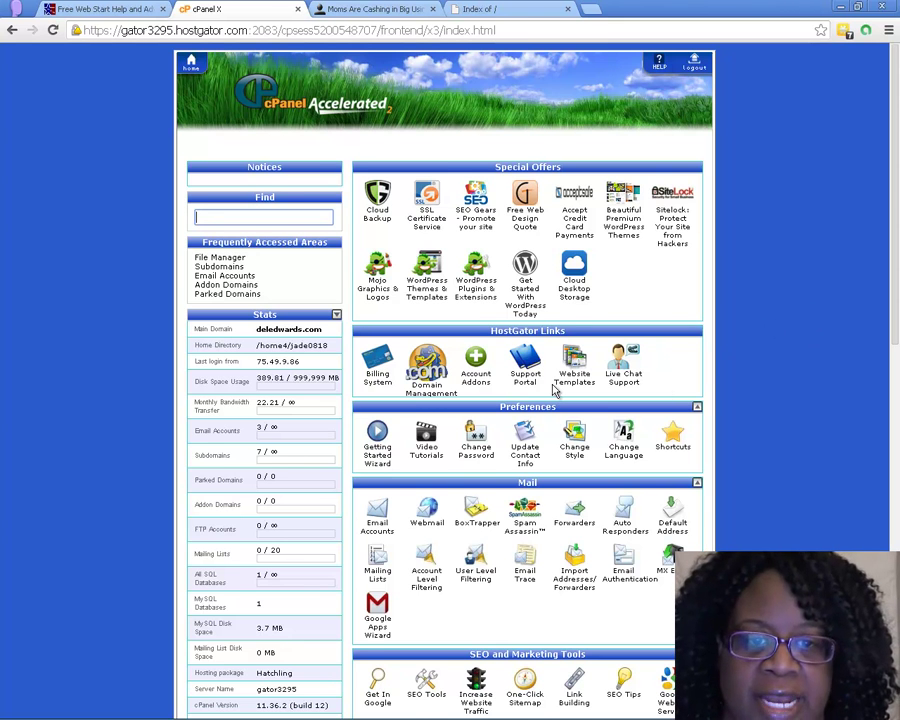
Step: Open File Manager at the document root of the moms subdomain and compare its contents with the subdomain's live page
{"action": "scroll", "coordinate": [733, 361], "scroll_direction": "down", "scroll_amount": 1}
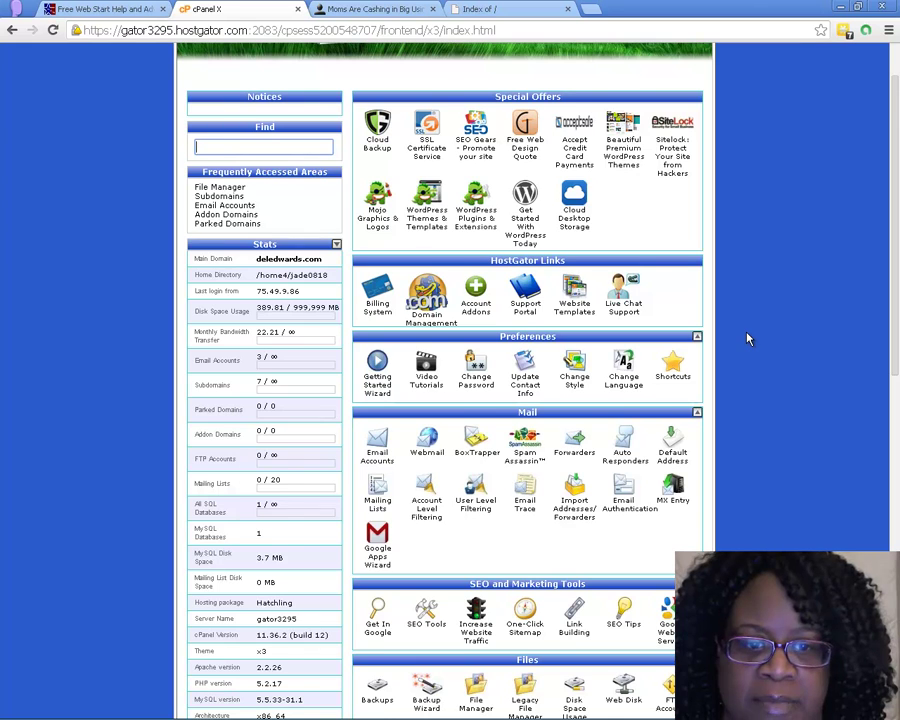
{"action": "scroll", "coordinate": [748, 339], "scroll_direction": "down", "scroll_amount": 1}
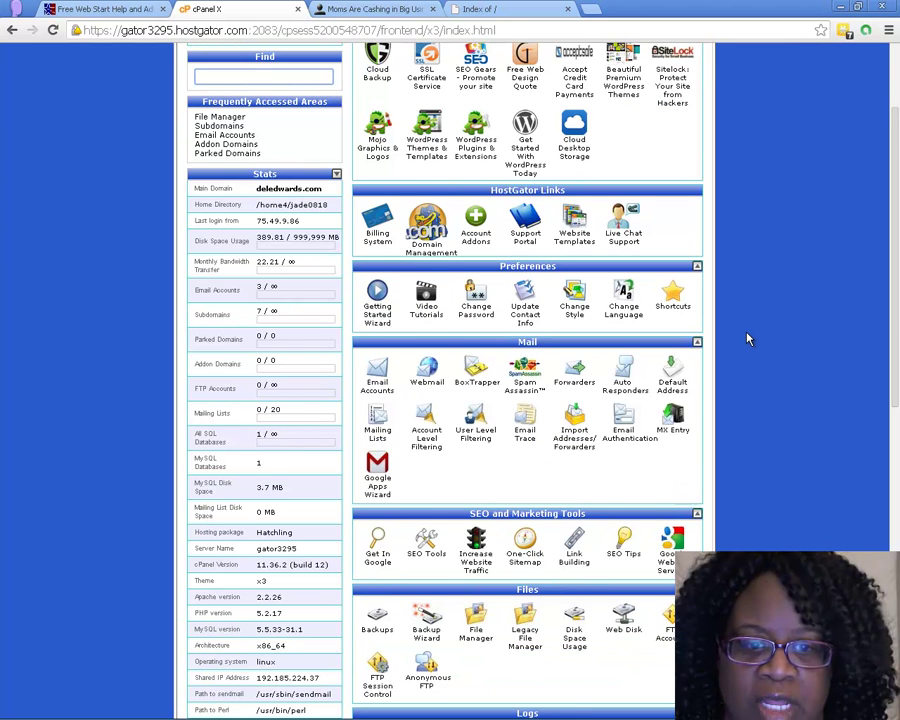
{"action": "scroll", "coordinate": [748, 339], "scroll_direction": "up", "scroll_amount": 1}
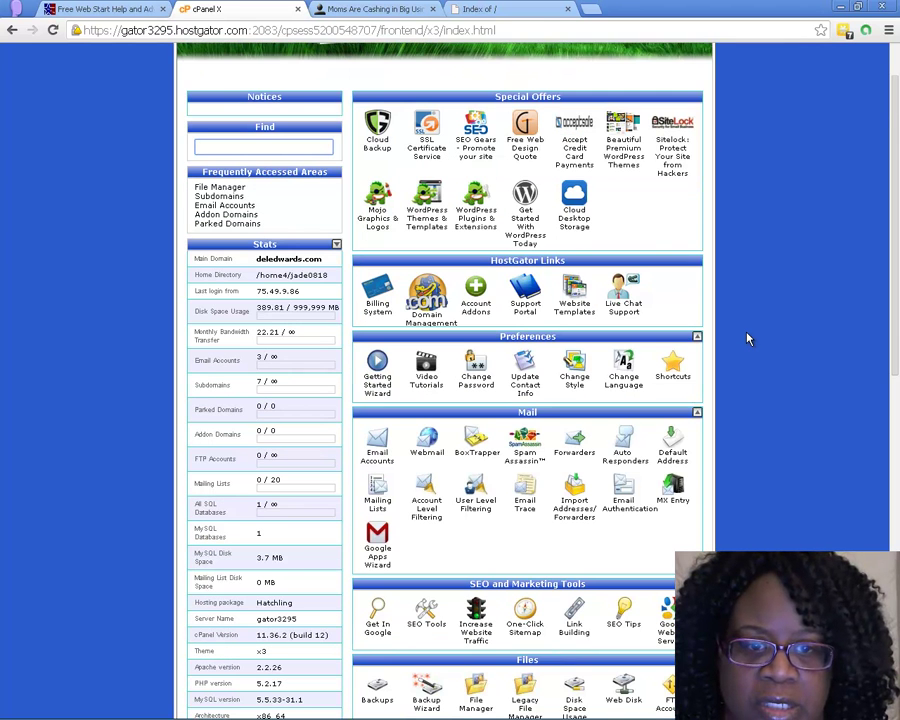
{"action": "scroll", "coordinate": [748, 339], "scroll_direction": "down", "scroll_amount": 1}
{"action": "scroll", "coordinate": [748, 339], "scroll_direction": "down", "scroll_amount": 3}
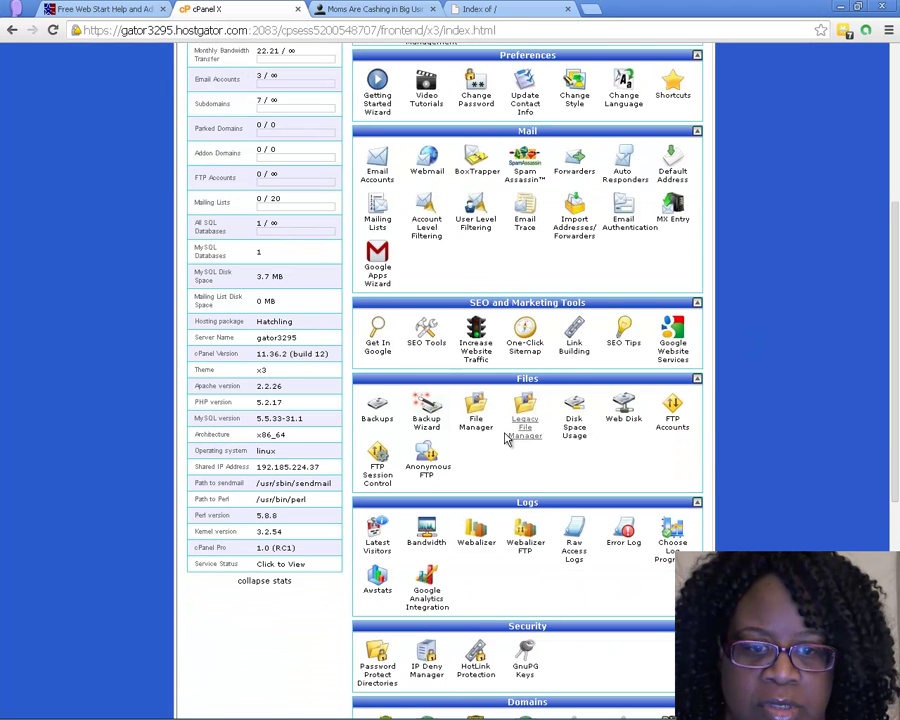
{"action": "left_click", "coordinate": [475, 412]}
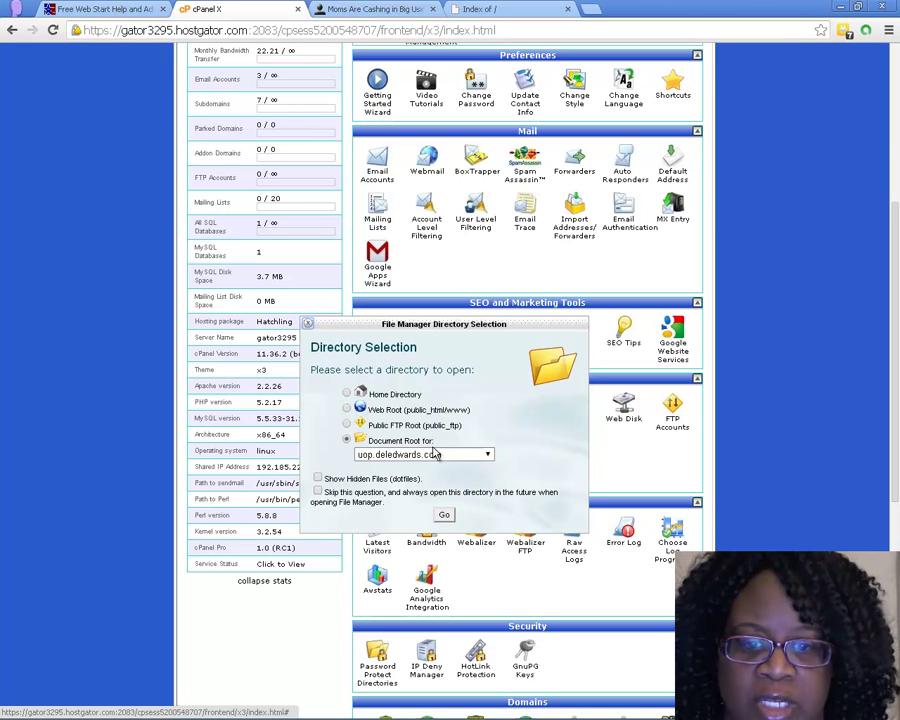
{"action": "left_click", "coordinate": [487, 458]}
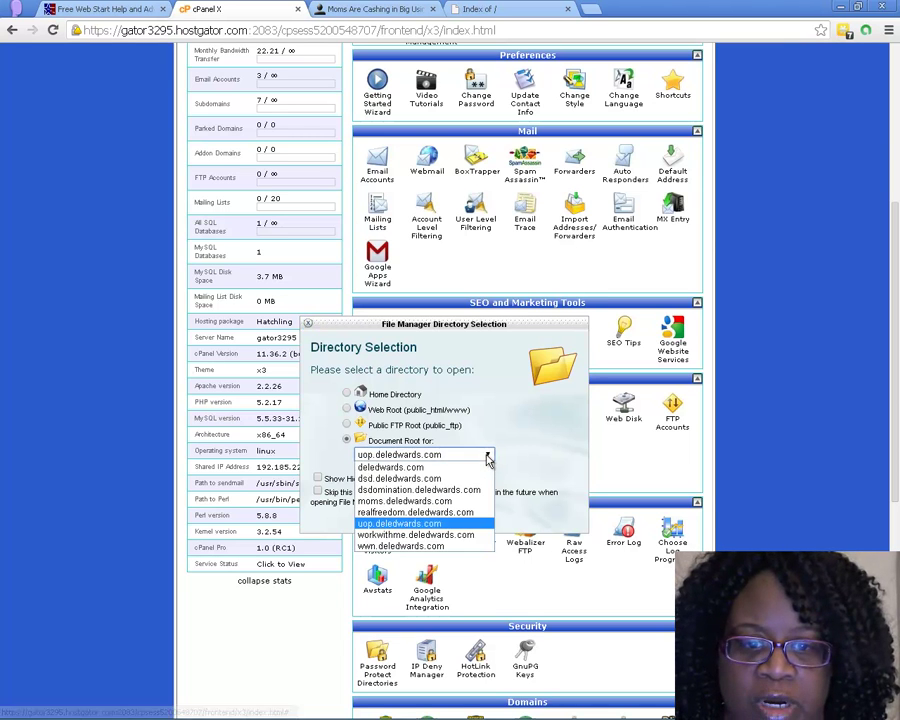
{"action": "left_click", "coordinate": [465, 502]}
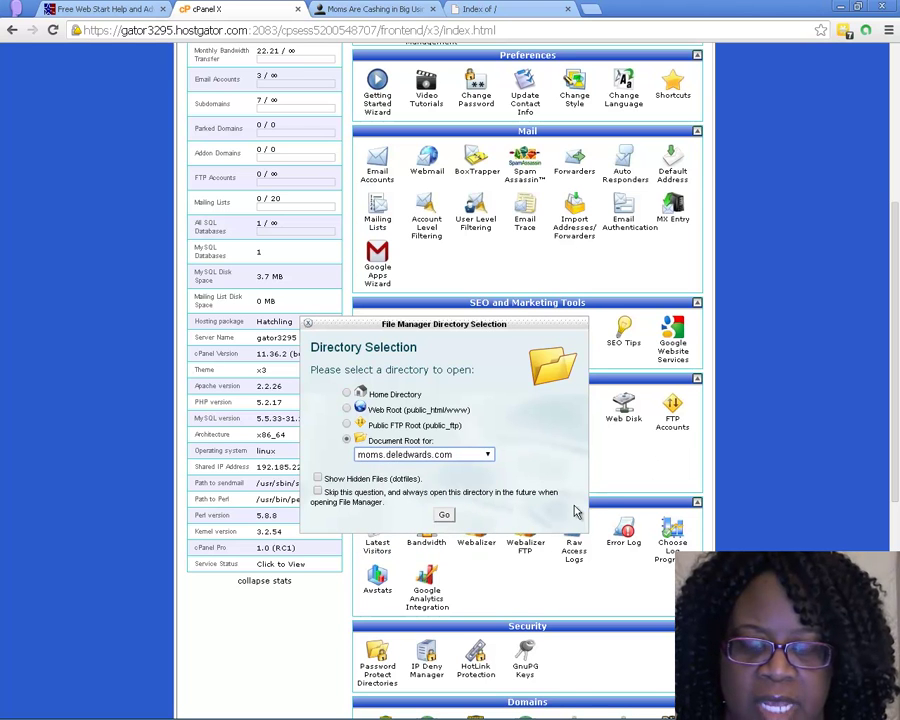
{"action": "left_click", "coordinate": [445, 516]}
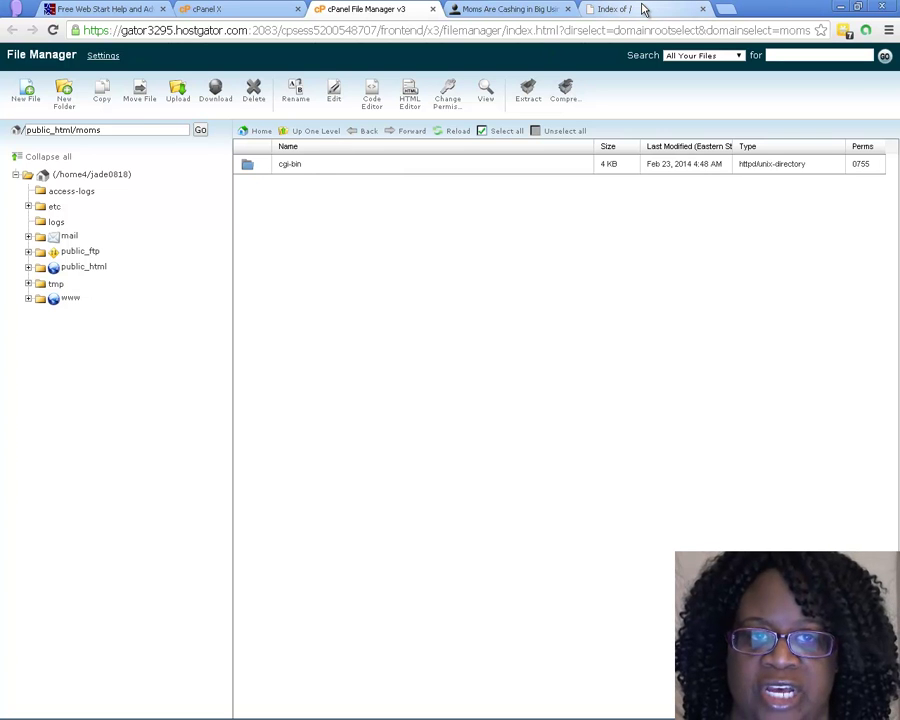
{"action": "left_click", "coordinate": [645, 9]}
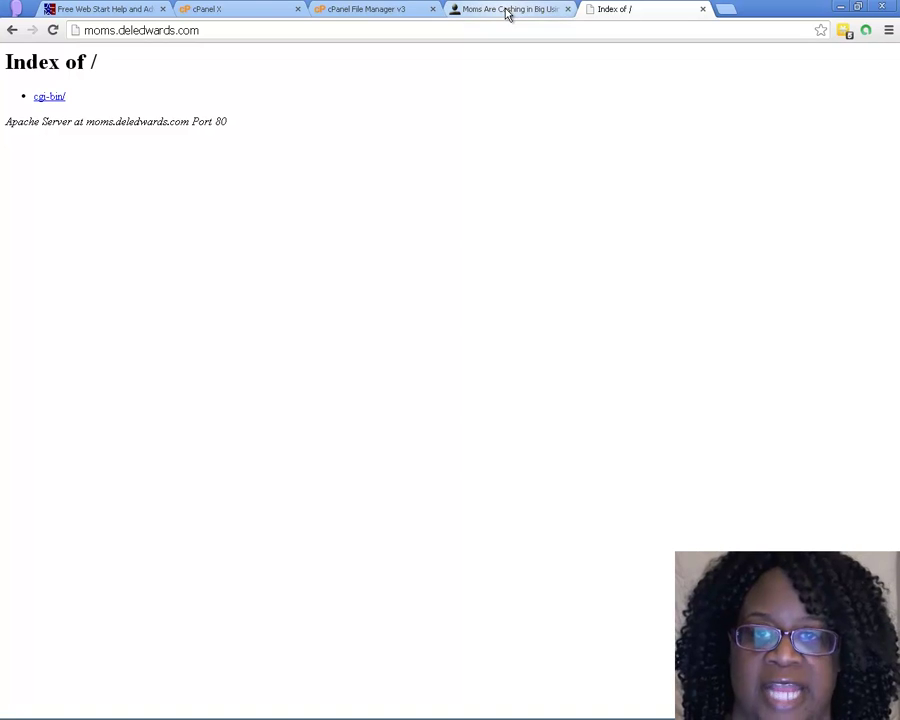
{"action": "left_click", "coordinate": [354, 10]}
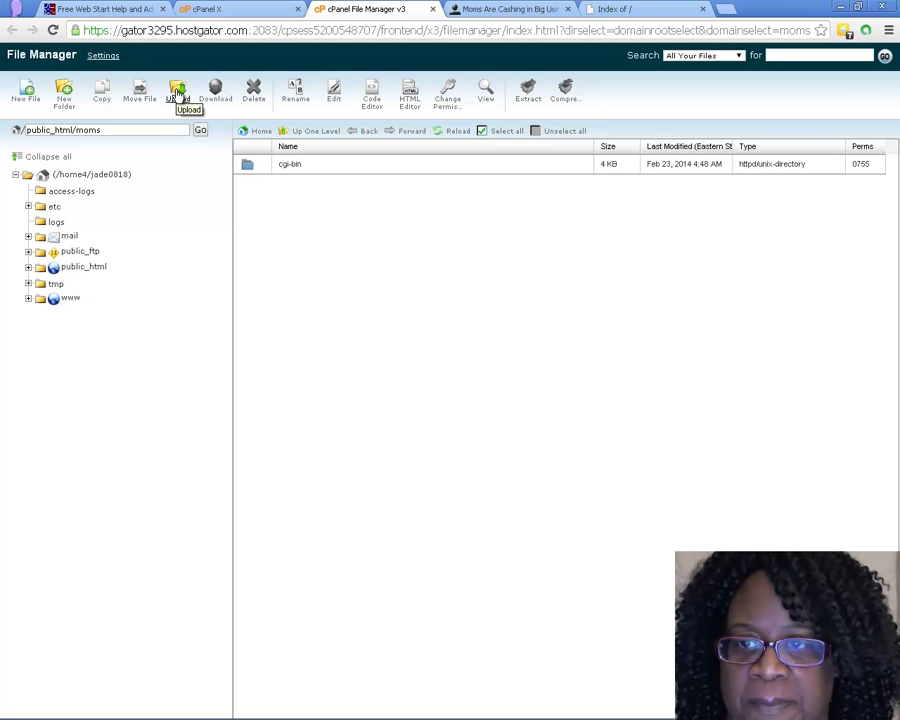
Step: Upload the index file from the Desktop into the public_html/moms folder
{"action": "left_click", "coordinate": [178, 93]}
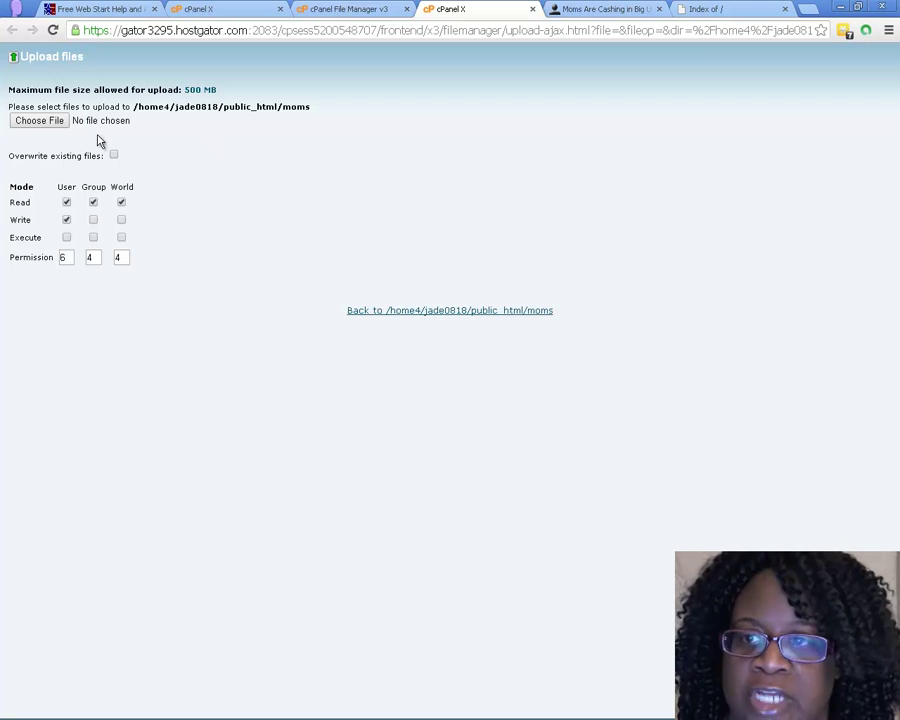
{"action": "left_click", "coordinate": [39, 122]}
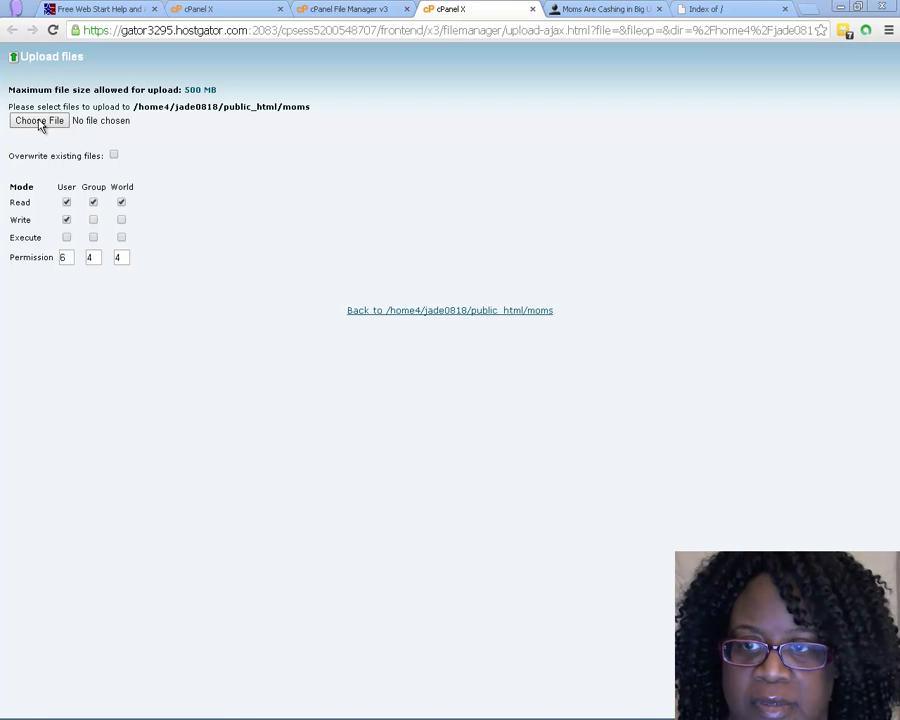
{"action": "left_click", "coordinate": [37, 122]}
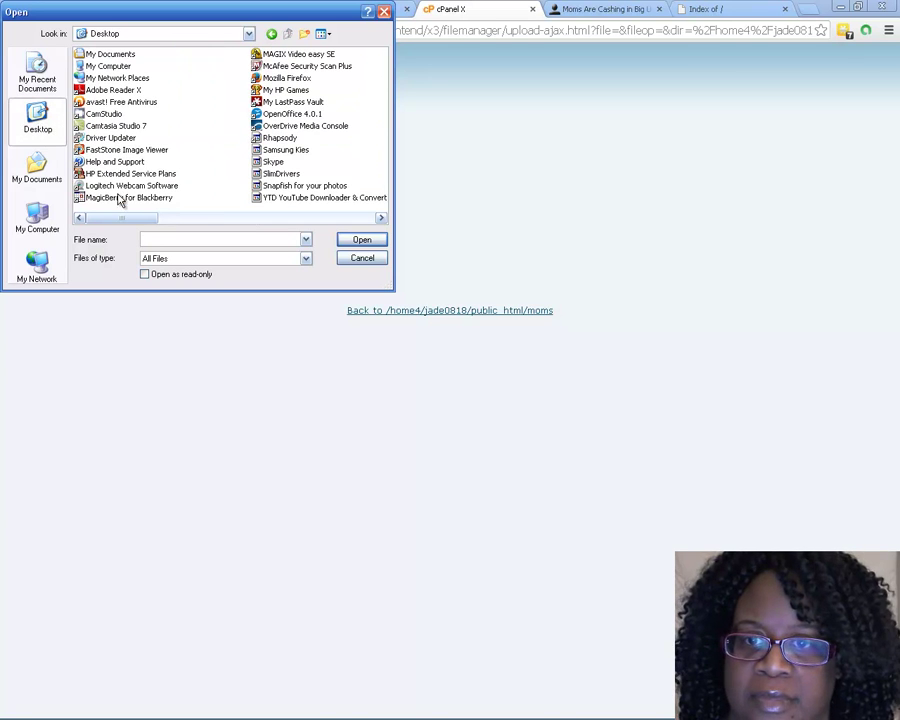
{"action": "left_click_drag", "start_coordinate": [120, 219], "coordinate": [252, 225]}
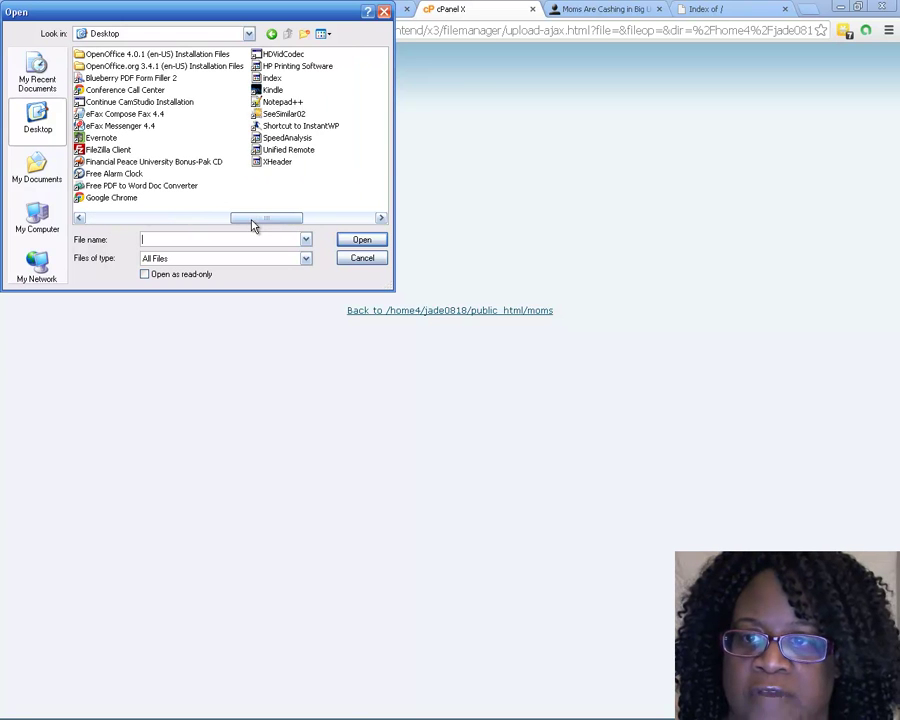
{"action": "double_click", "coordinate": [271, 80]}
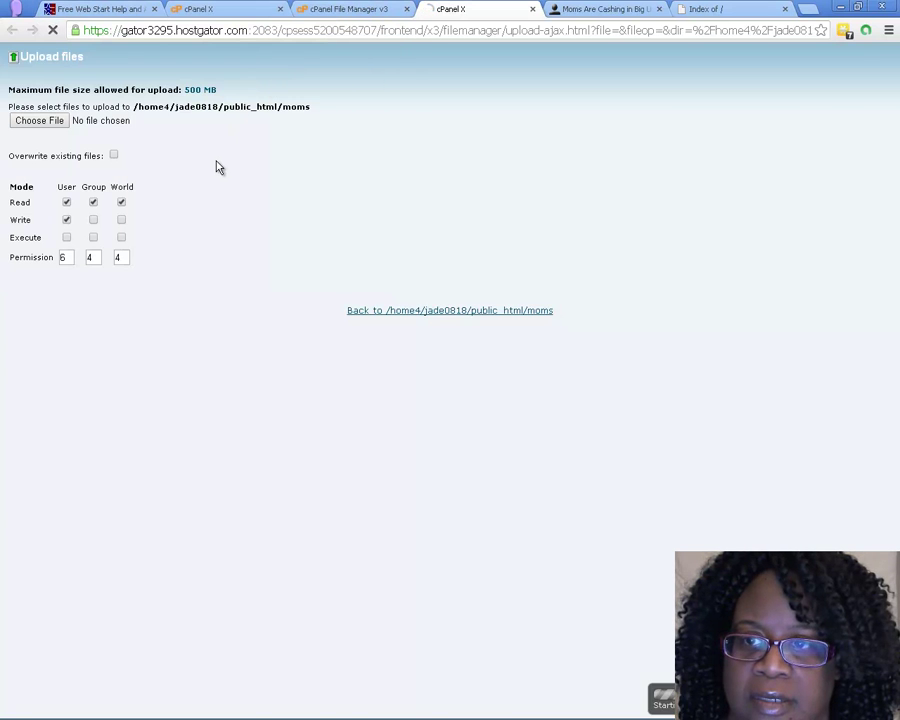
Step: Allow overwriting of existing files, upload the Desktop's index file again, and return to the moms folder listing
{"action": "left_click", "coordinate": [114, 156]}
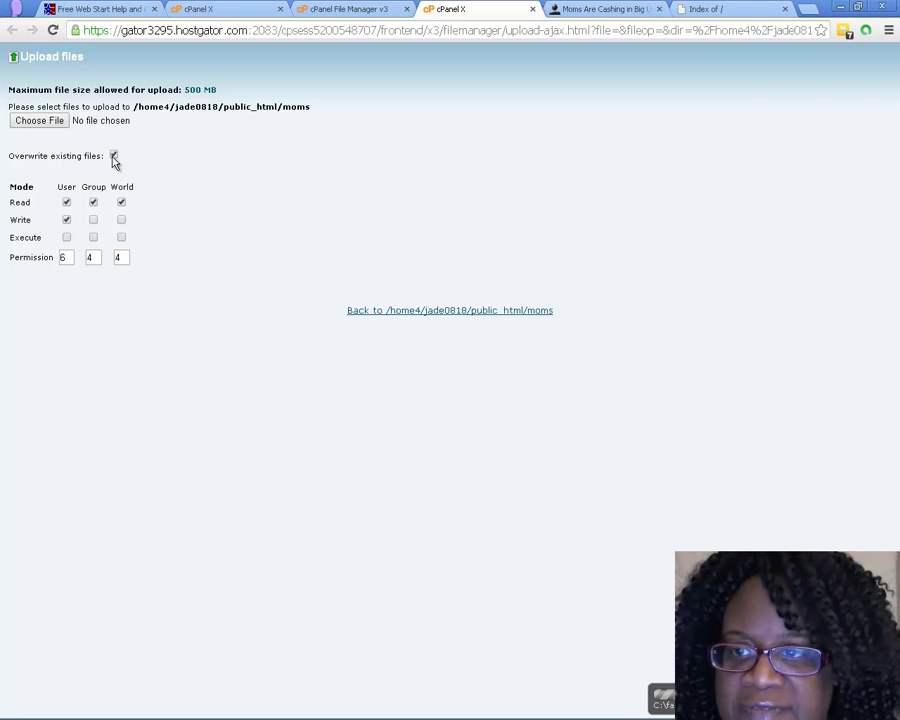
{"action": "left_click", "coordinate": [40, 121]}
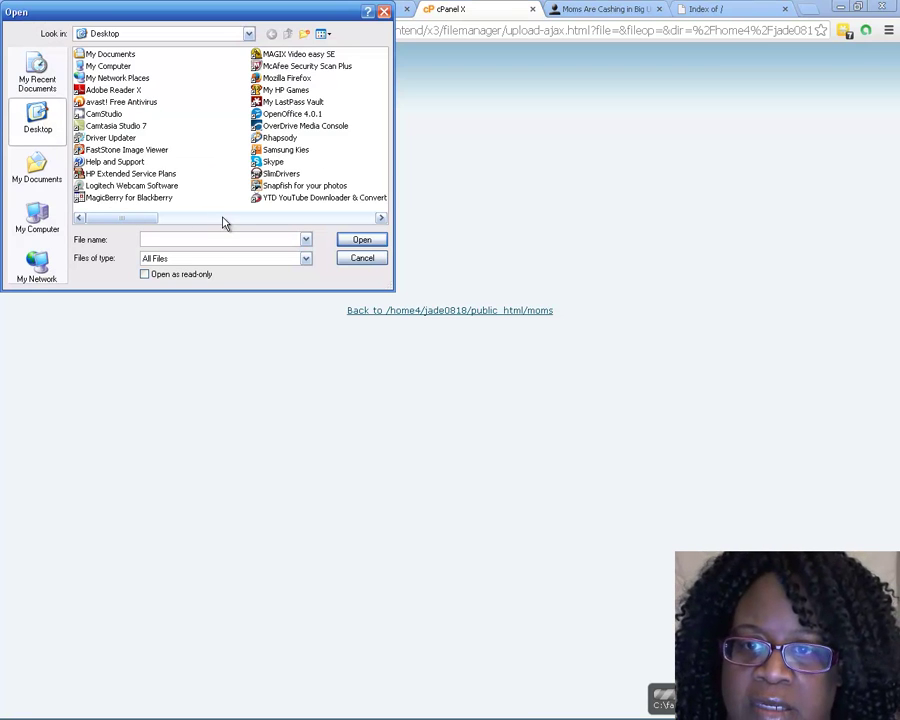
{"action": "left_click_drag", "start_coordinate": [233, 221], "coordinate": [336, 228]}
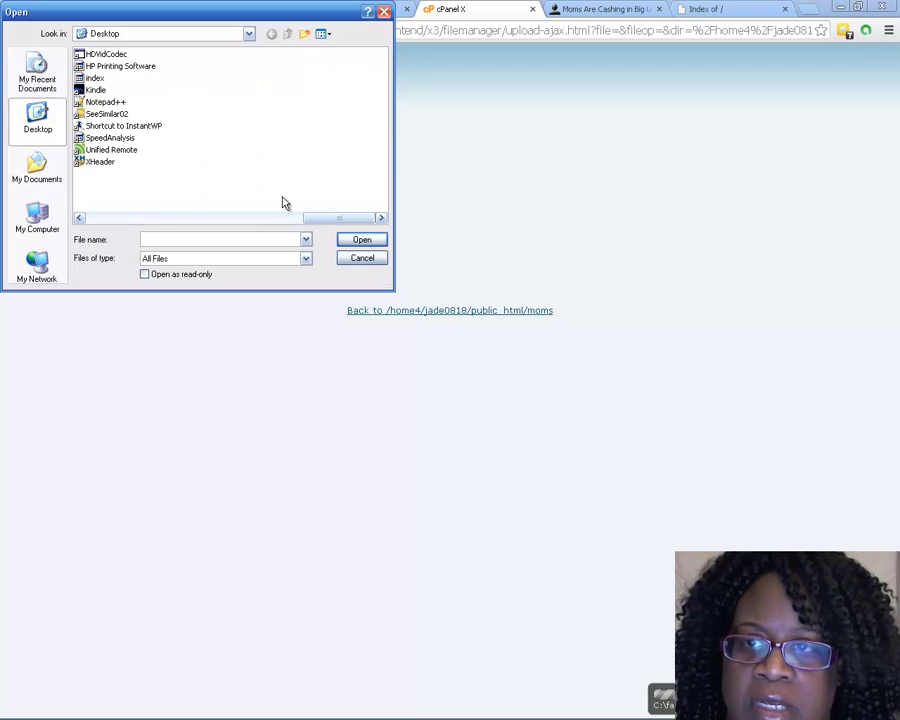
{"action": "double_click", "coordinate": [95, 77]}
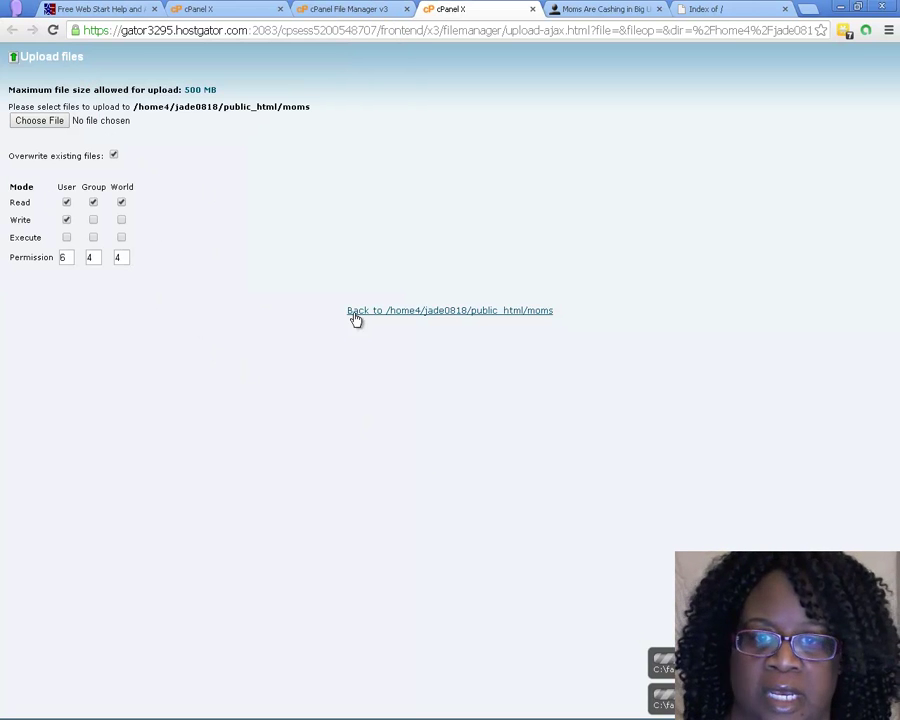
{"action": "left_click", "coordinate": [421, 312]}
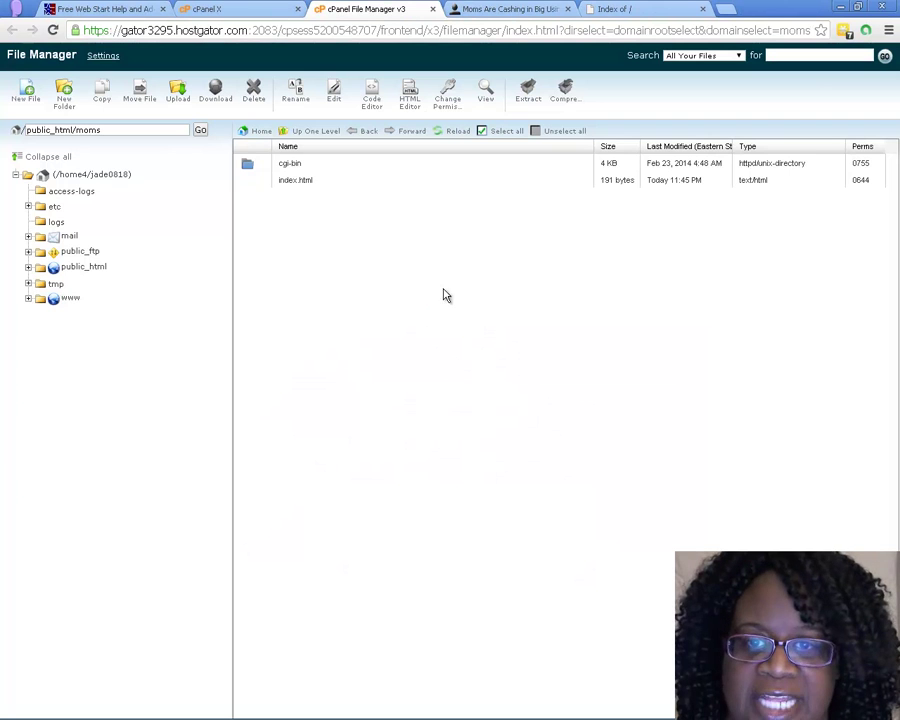
Step: Open index.html for editing with utf-8 encoding to review its forwarding code, and close the editor and File Manager
{"action": "left_click", "coordinate": [290, 183]}
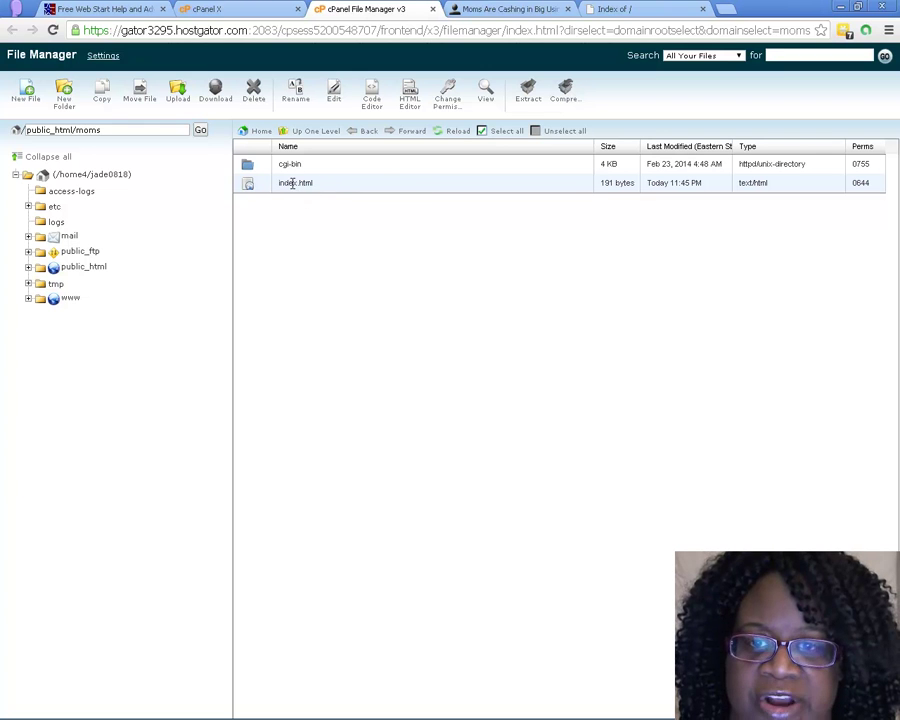
{"action": "right_click", "coordinate": [294, 185]}
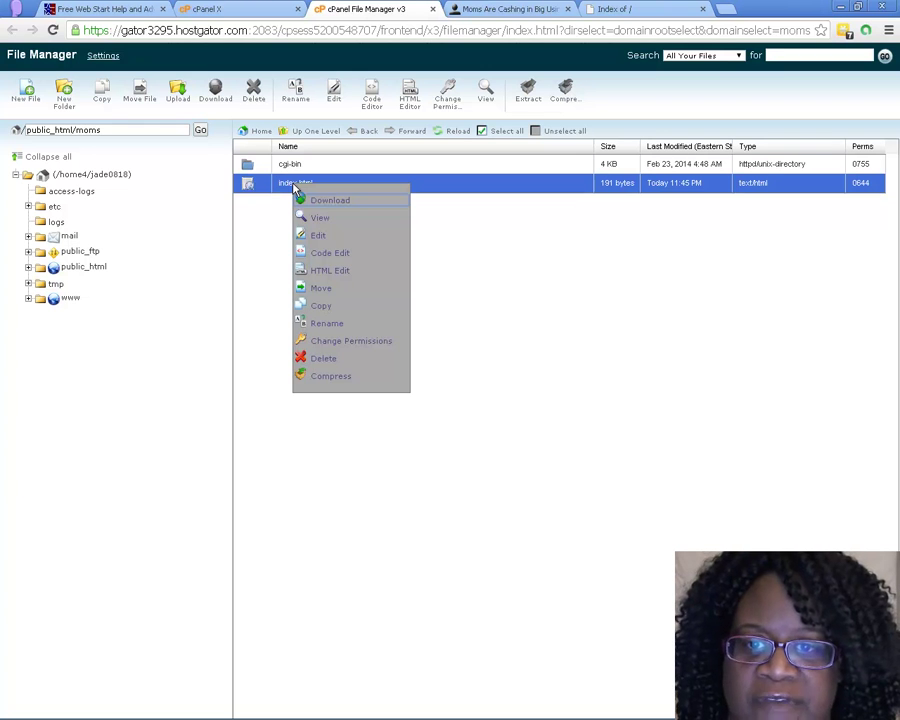
{"action": "left_click", "coordinate": [314, 241]}
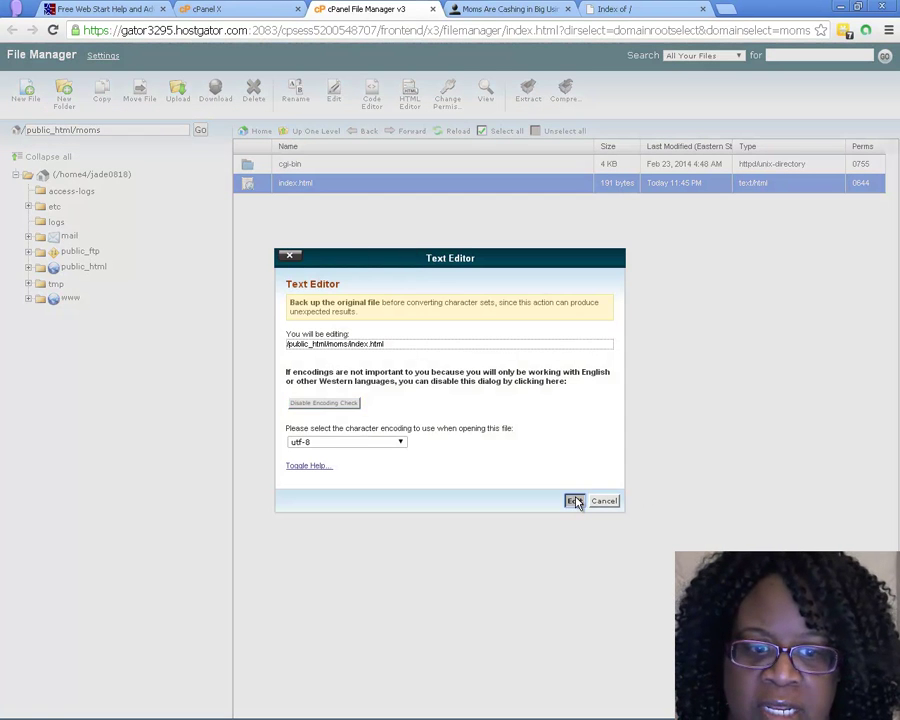
{"action": "left_click", "coordinate": [575, 500]}
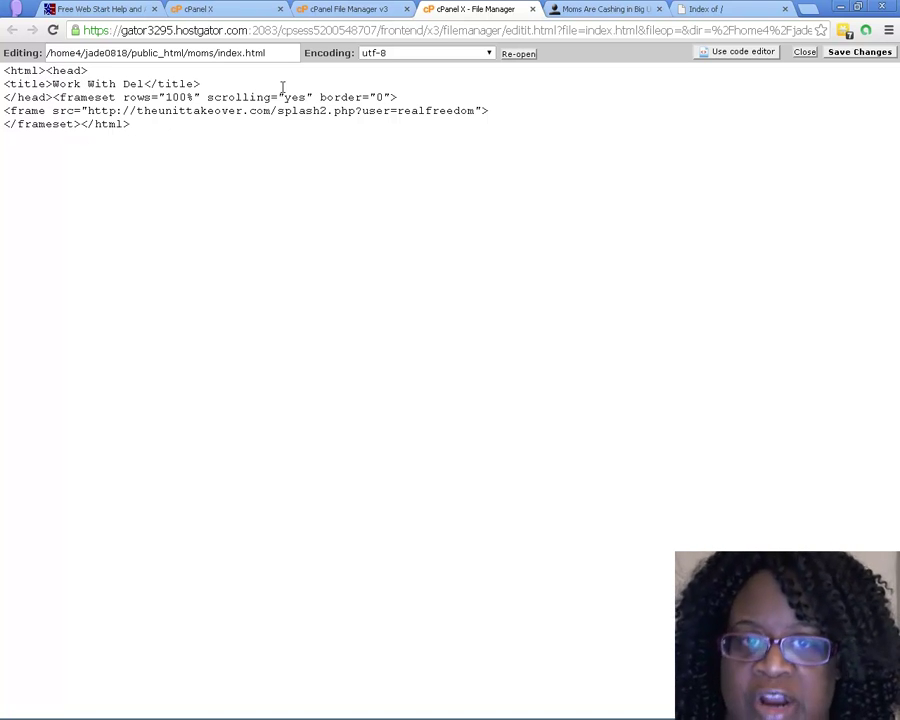
{"action": "left_click", "coordinate": [533, 10]}
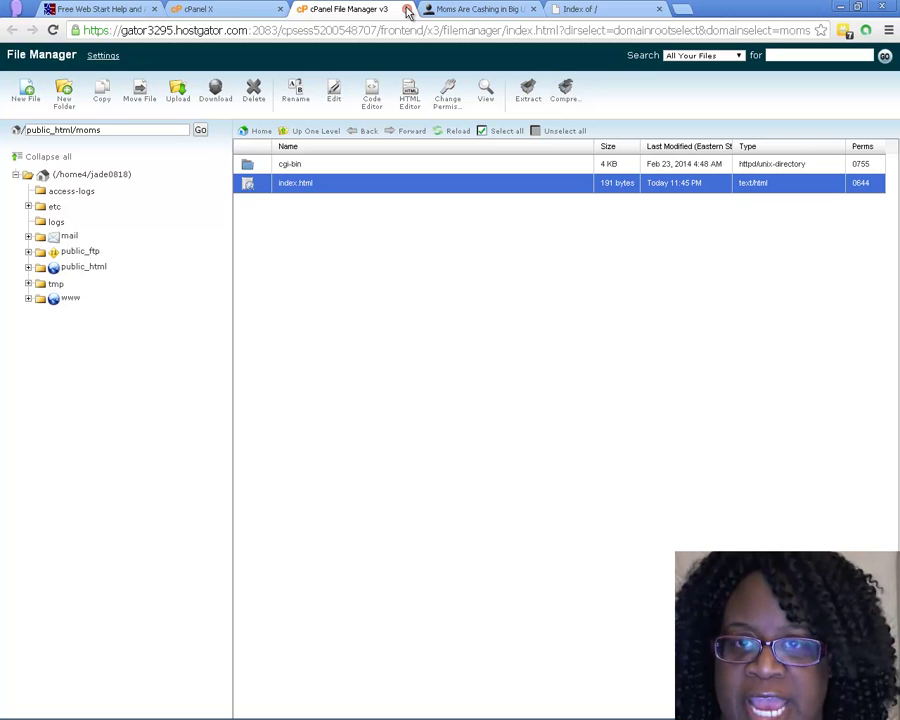
{"action": "left_click", "coordinate": [407, 9]}
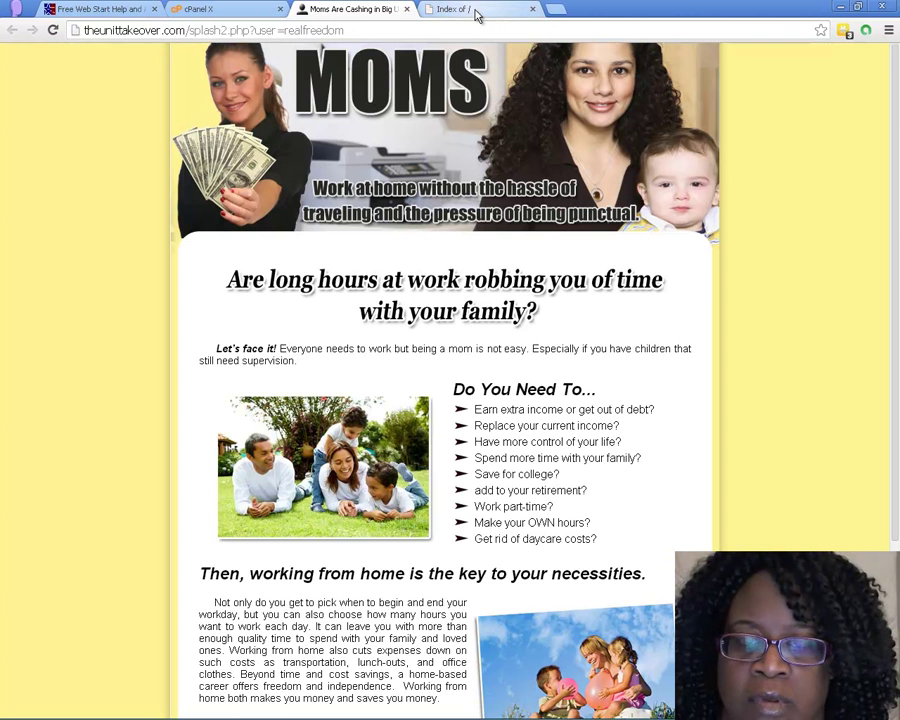
Step: Reload the moms subdomain's page in the browser and look through the forwarded splash page down to its form
{"action": "left_click", "coordinate": [476, 11]}
{"action": "left_click", "coordinate": [254, 30]}
{"action": "left_click", "coordinate": [247, 31]}
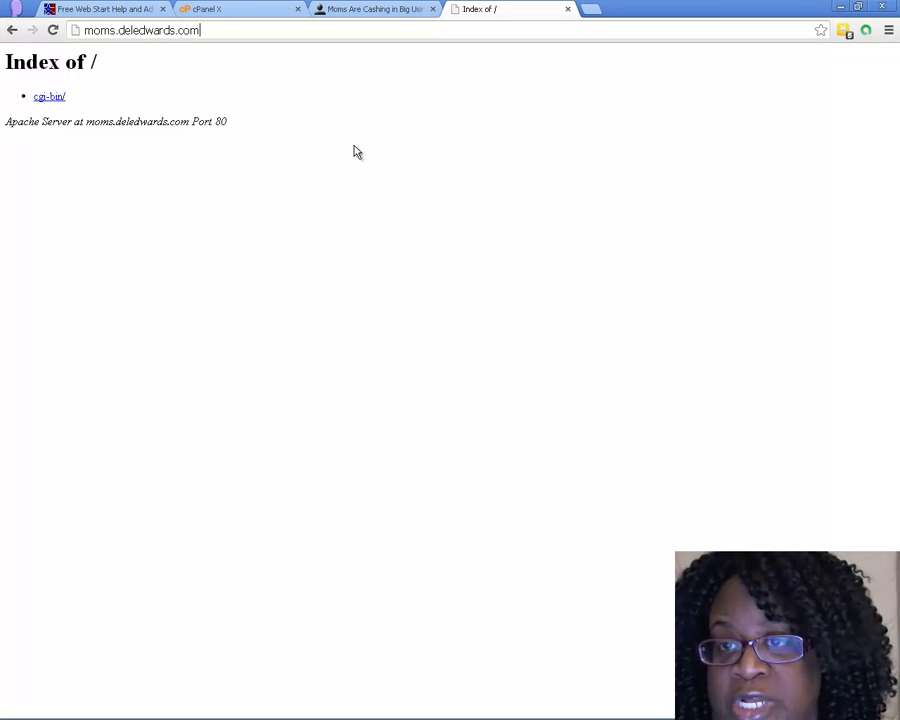
{"action": "key", "text": "F5"}
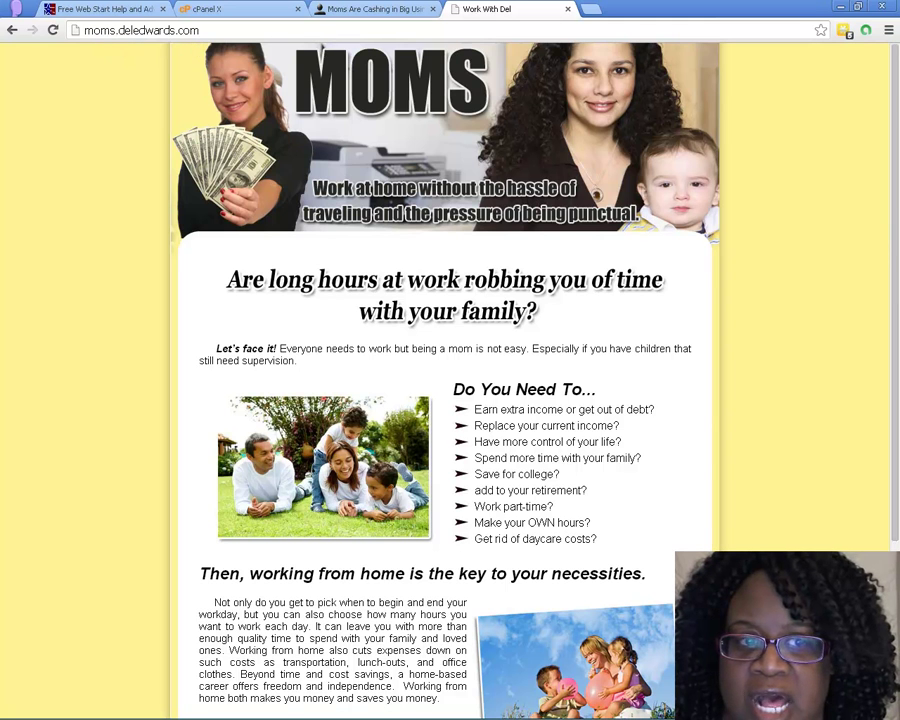
{"action": "left_click_drag", "start_coordinate": [895, 190], "coordinate": [890, 385]}
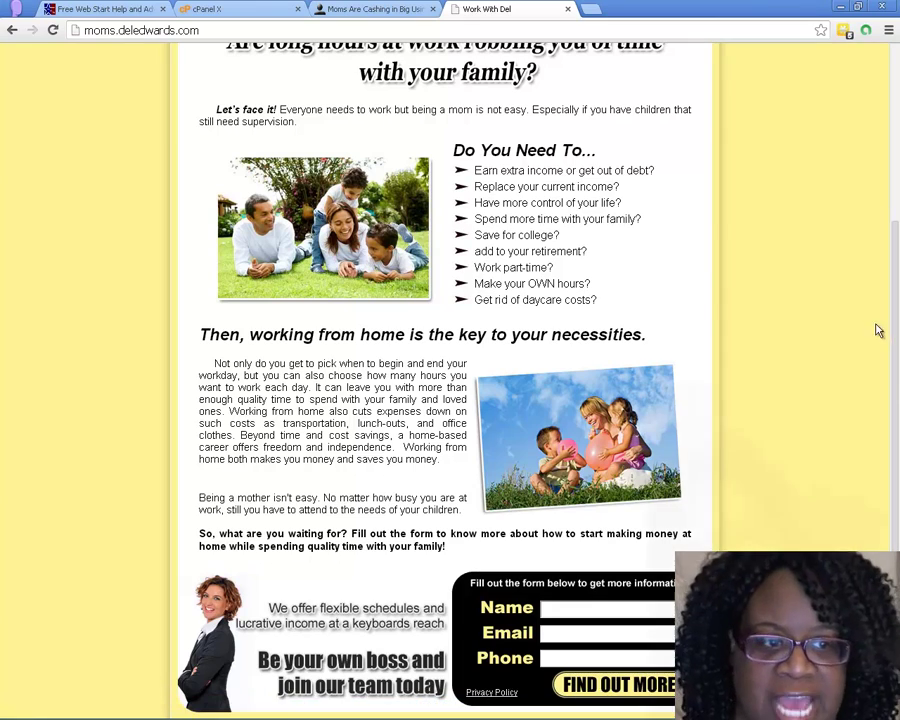
{"action": "scroll", "coordinate": [718, 220], "scroll_direction": "up", "scroll_amount": 3}
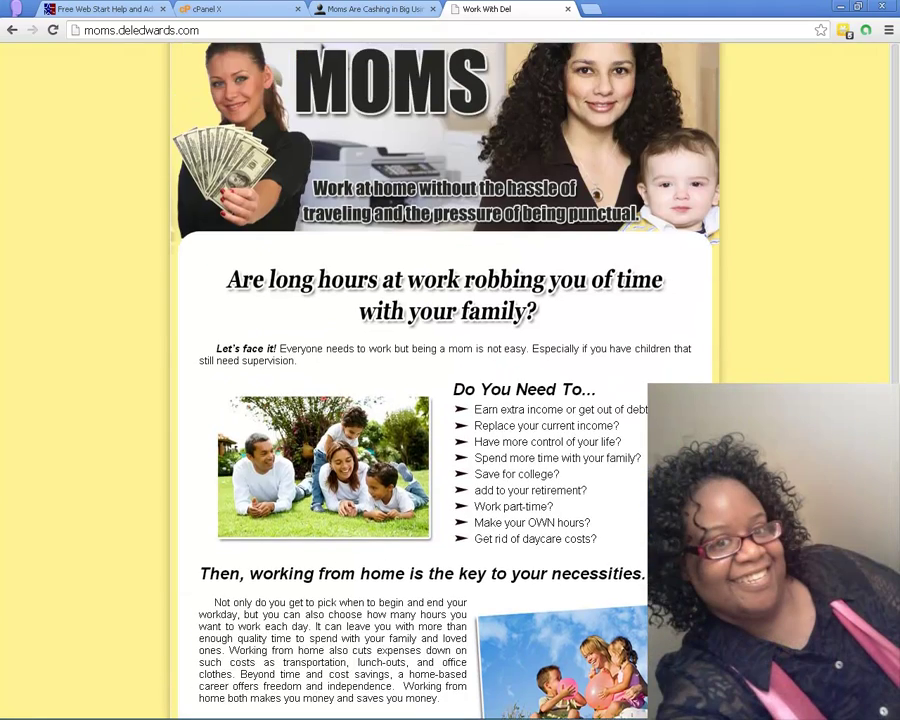